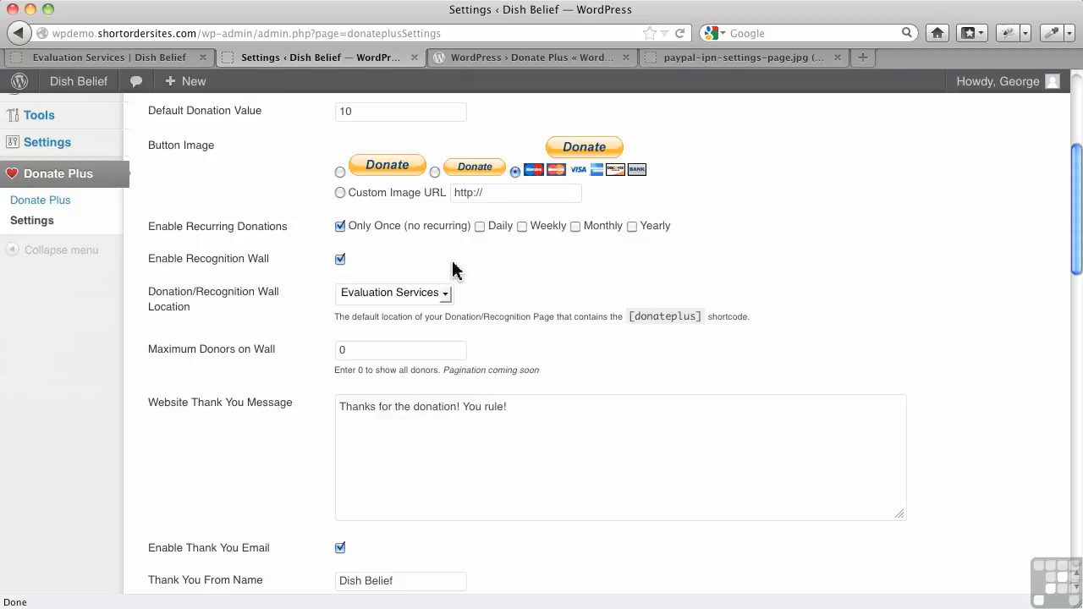
Disable the recognition wall and the thank you email in the Donate Plus settings, and save the changes
{"action": "left_click", "coordinate": [341, 260]}
{"action": "scroll", "coordinate": [512, 360], "scroll_direction": "down", "scroll_amount": 5}
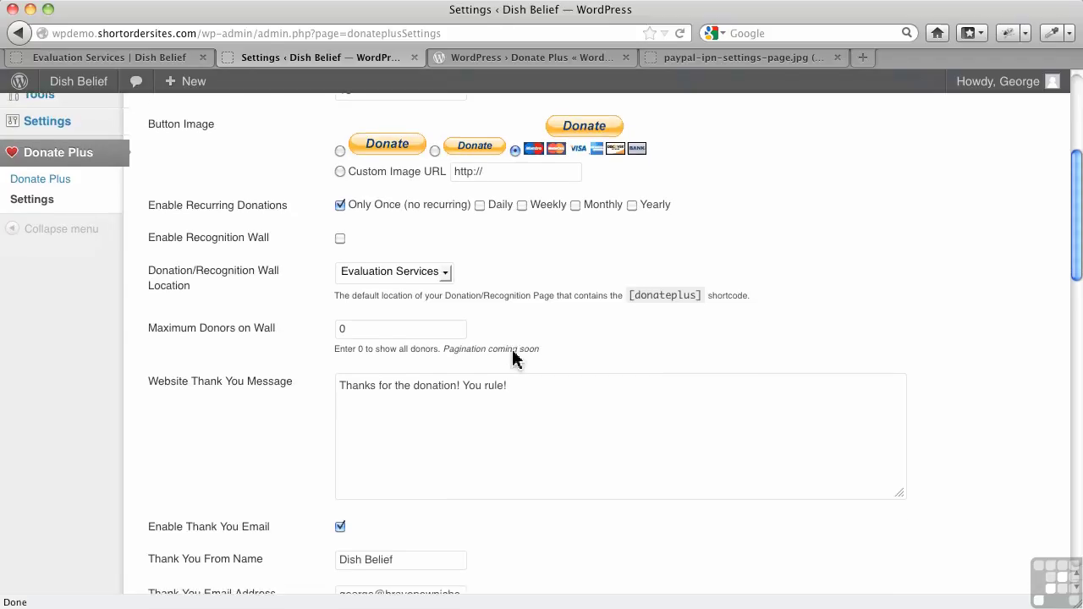
{"action": "scroll", "coordinate": [508, 377], "scroll_direction": "down", "scroll_amount": 3}
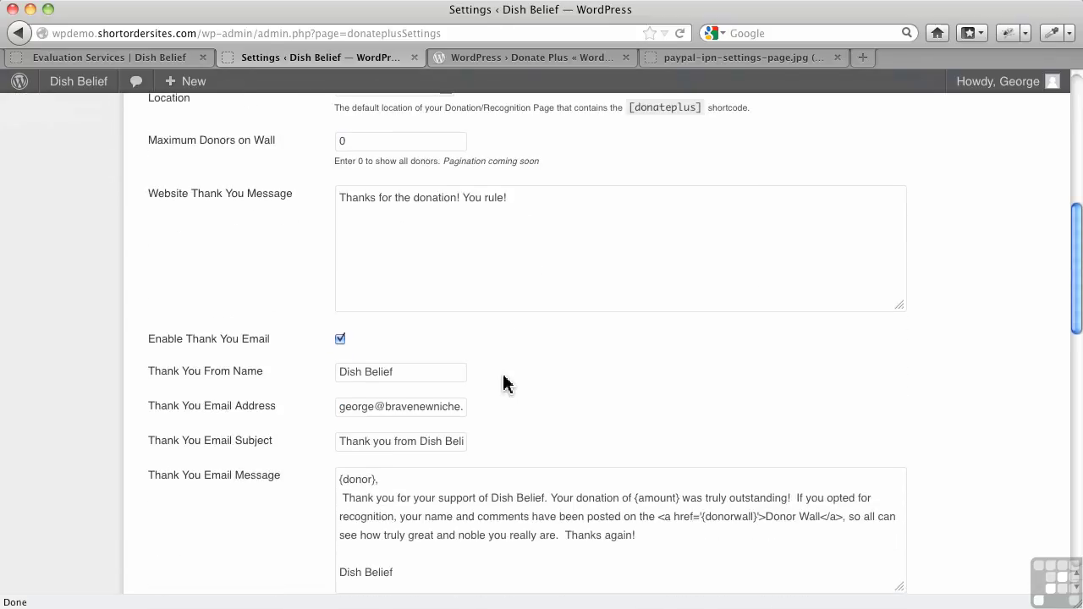
{"action": "left_click", "coordinate": [341, 340]}
{"action": "scroll", "coordinate": [589, 370], "scroll_direction": "down", "scroll_amount": 8}
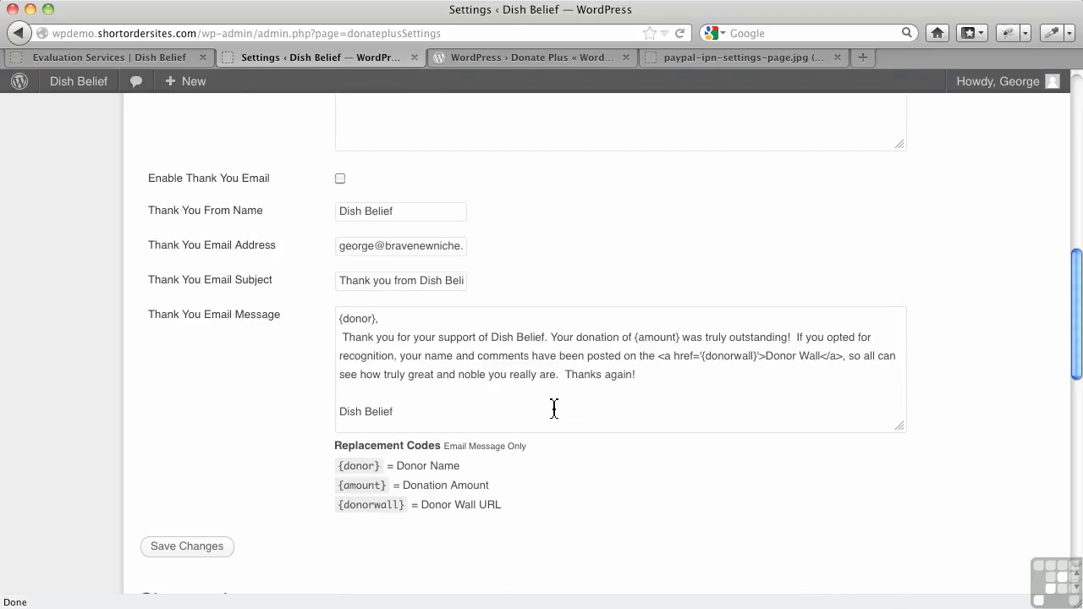
{"action": "left_click", "coordinate": [211, 505]}
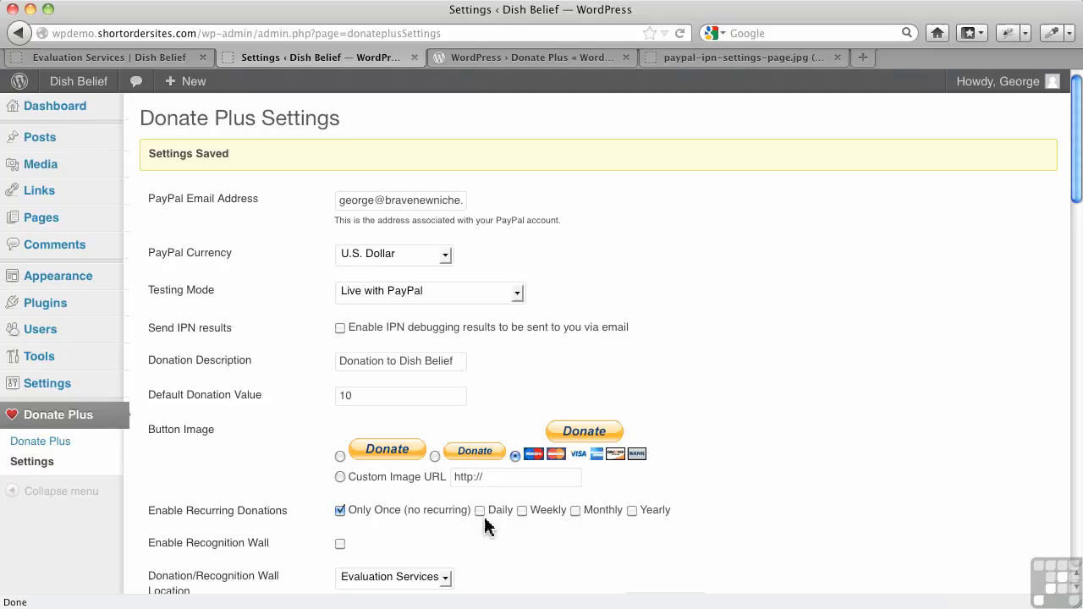
Review the page choices available for the Donation/Recognition Wall location
{"action": "scroll", "coordinate": [486, 524], "scroll_direction": "down", "scroll_amount": 2}
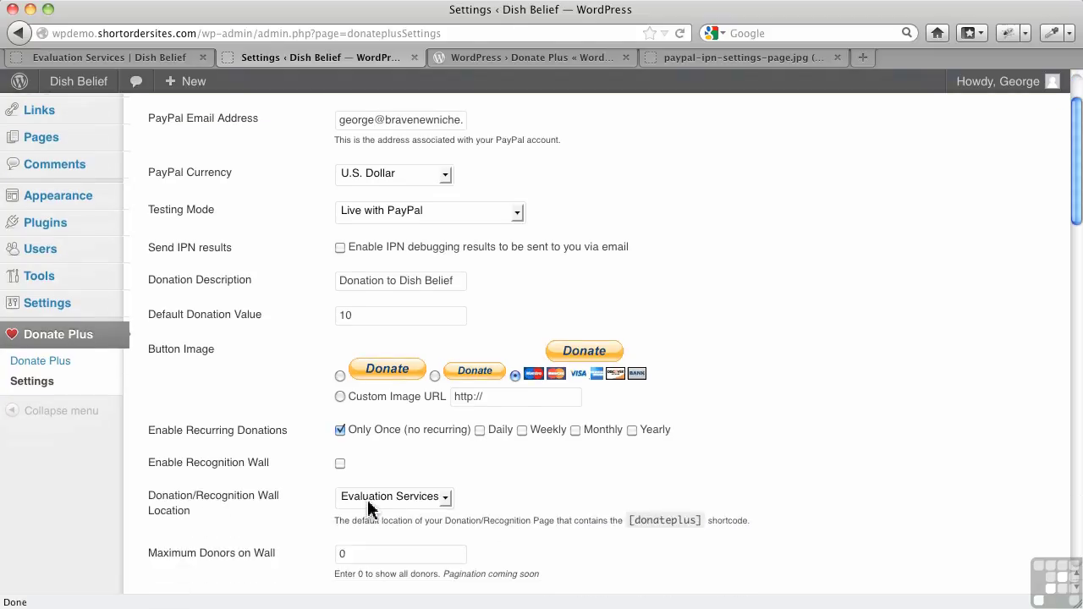
{"action": "left_click", "coordinate": [373, 499]}
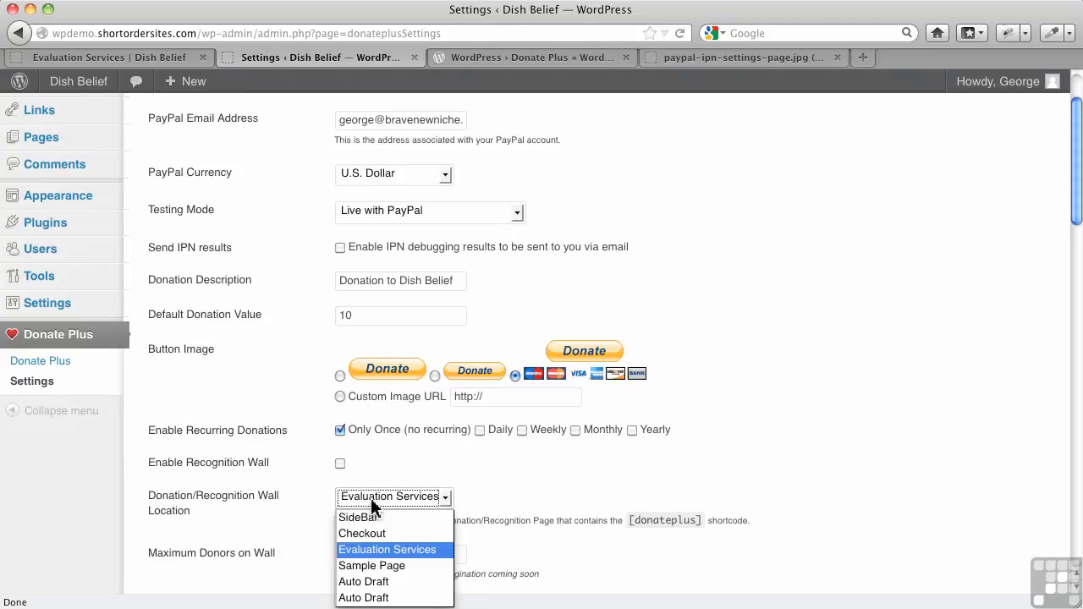
{"action": "scroll", "coordinate": [426, 513], "scroll_direction": "down", "scroll_amount": 2}
{"action": "left_click", "coordinate": [418, 439]}
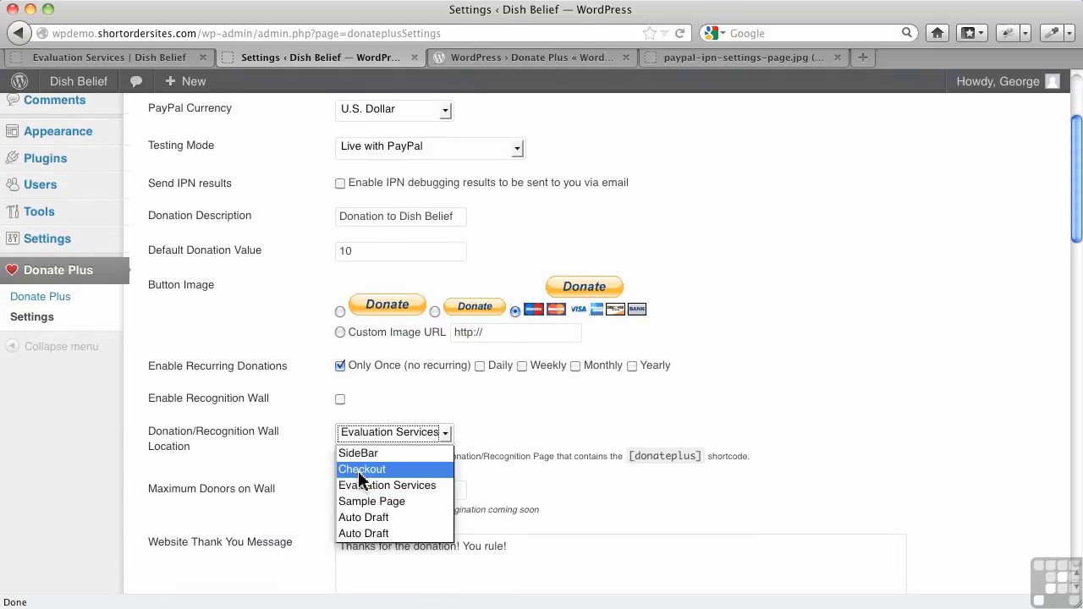
{"action": "left_click", "coordinate": [374, 440]}
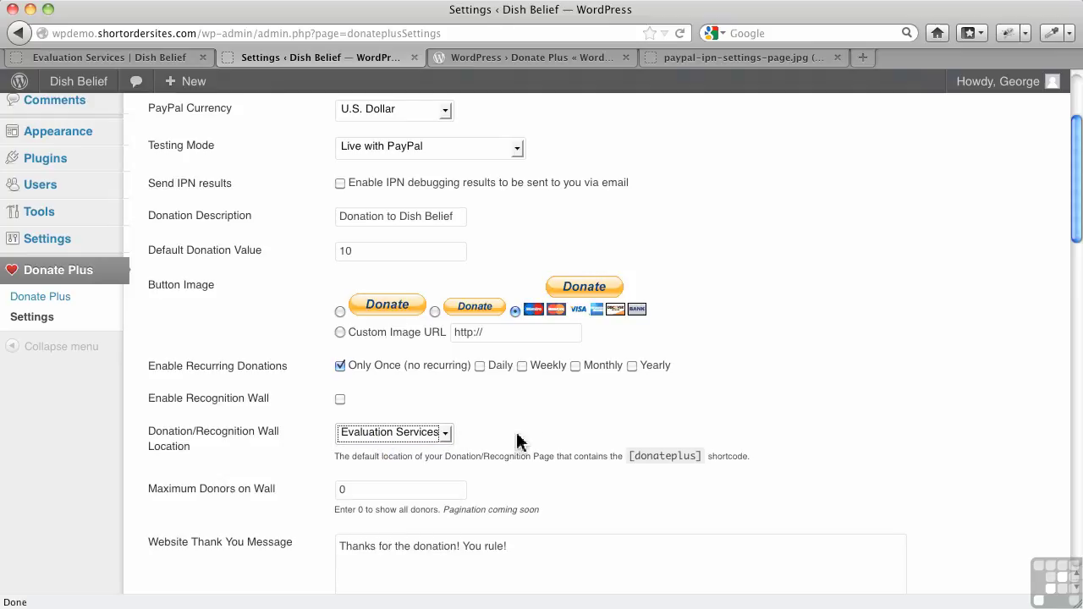
Copy the [donateplus] shortcode from the settings and open the Evaluation Services page for editing
{"action": "left_click", "coordinate": [630, 457]}
{"action": "left_click_drag", "start_coordinate": [630, 457], "coordinate": [677, 455]}
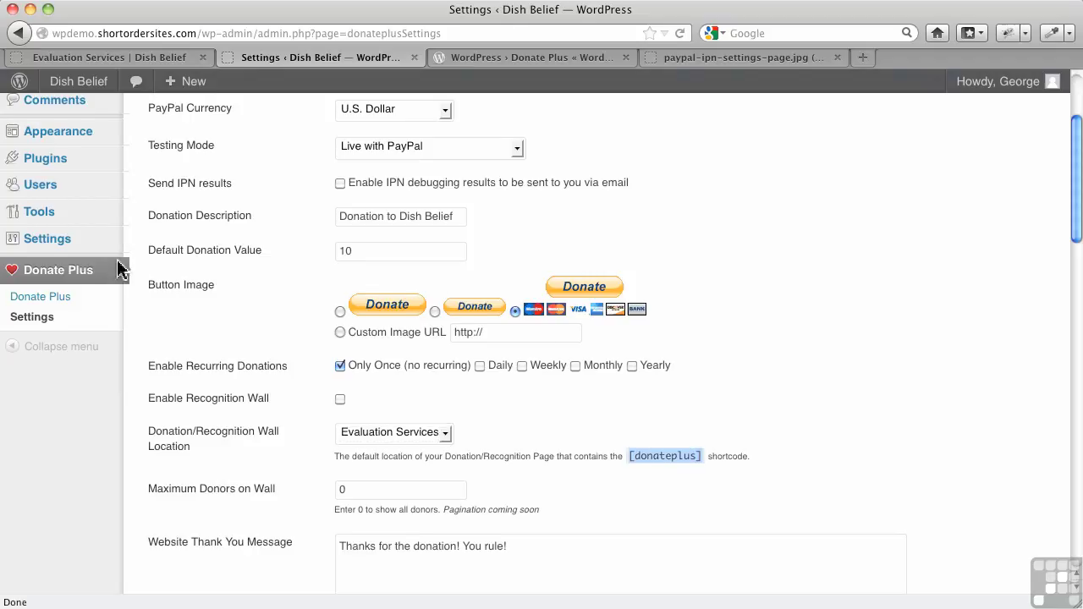
{"action": "scroll", "coordinate": [112, 259], "scroll_direction": "up", "scroll_amount": 4}
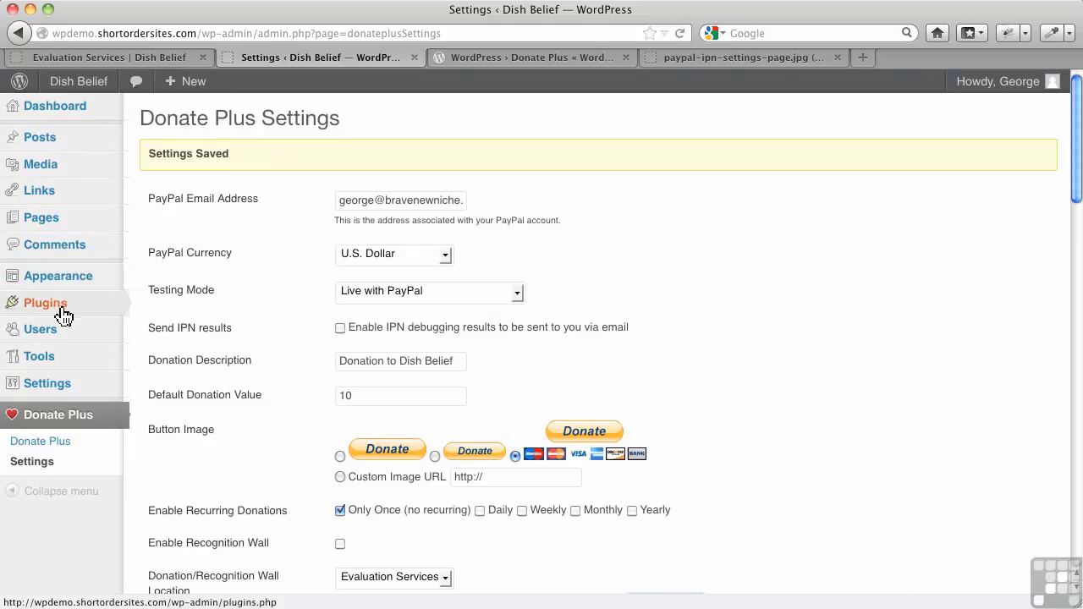
{"action": "left_click", "coordinate": [128, 219]}
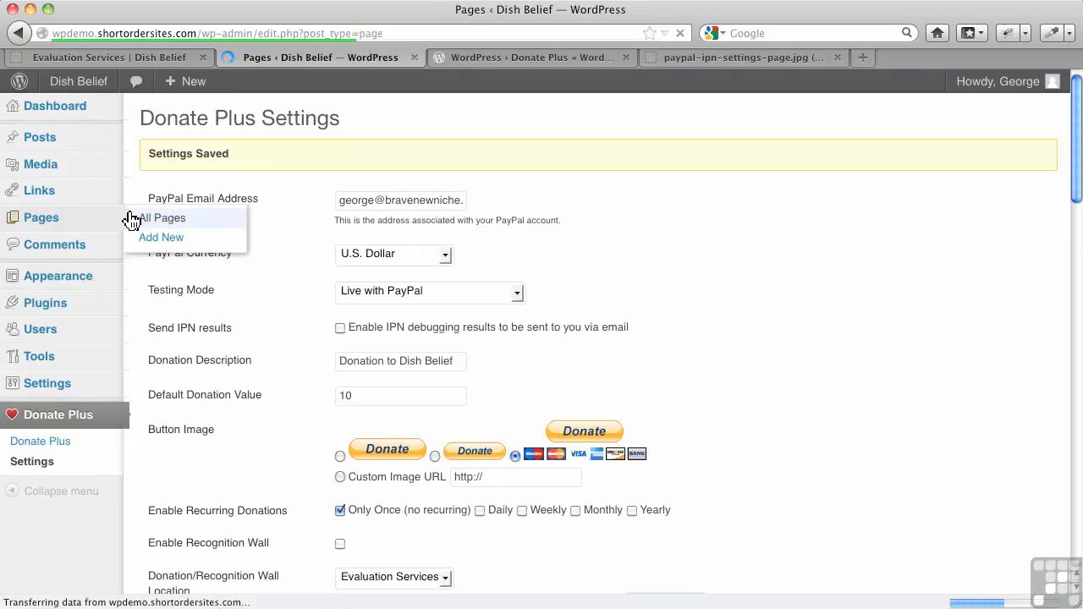
{"action": "left_click", "coordinate": [206, 297]}
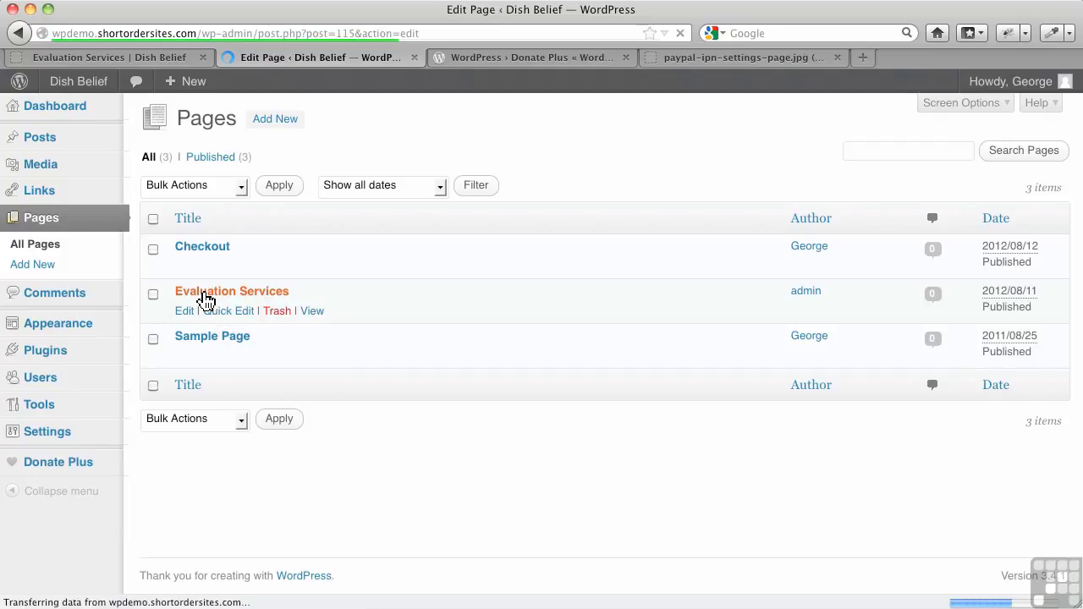
Insert the [donateplus] shortcode on its own line below the In-store Evaluation text and update the page
{"action": "left_click", "coordinate": [587, 372]}
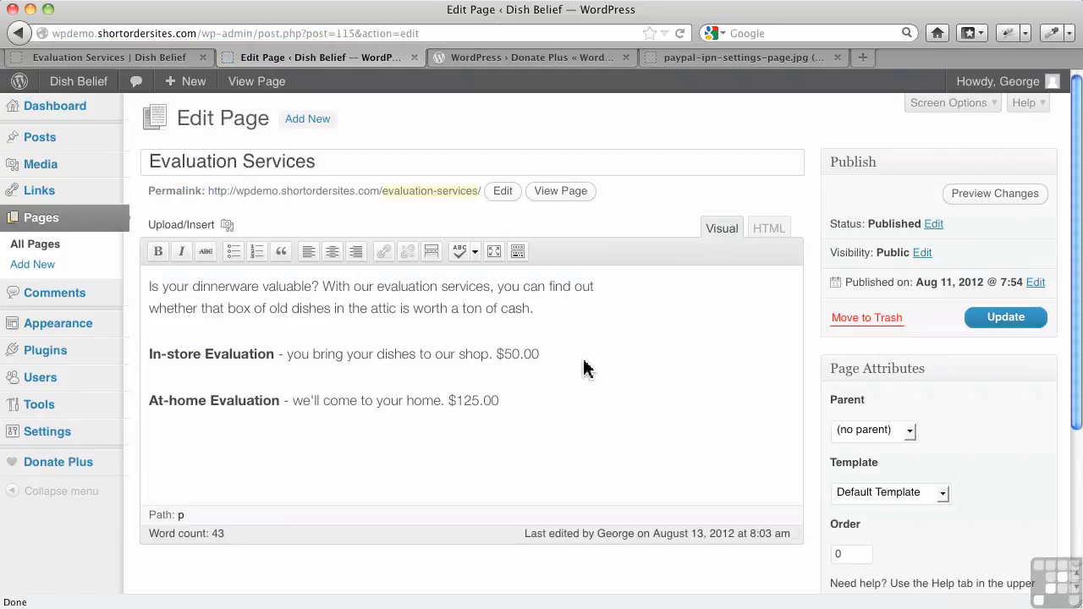
{"action": "key", "text": "Return"}
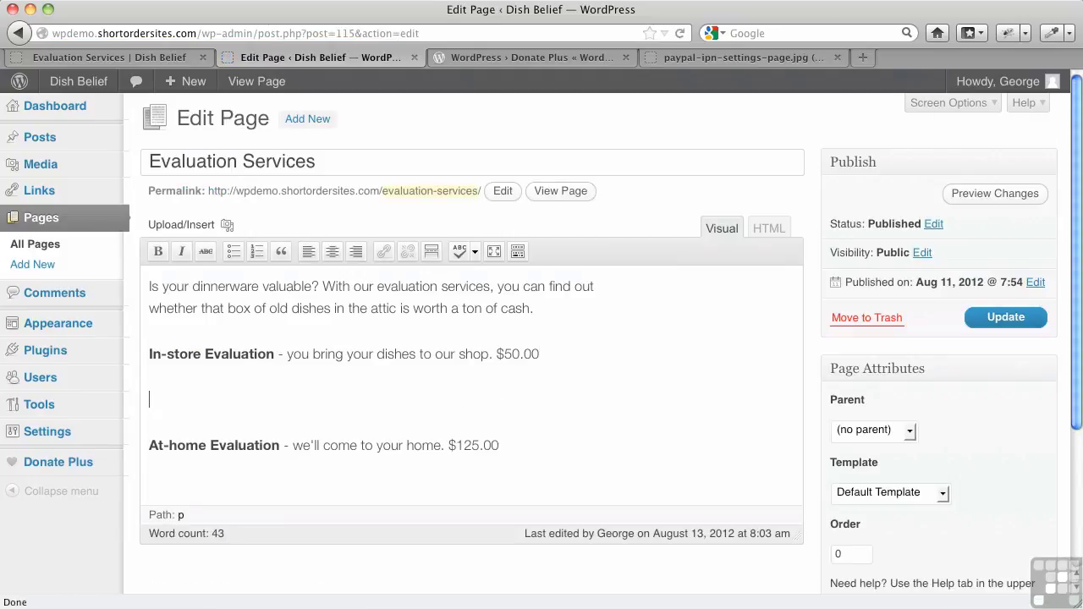
{"action": "type", "text": "[donateplus]"}
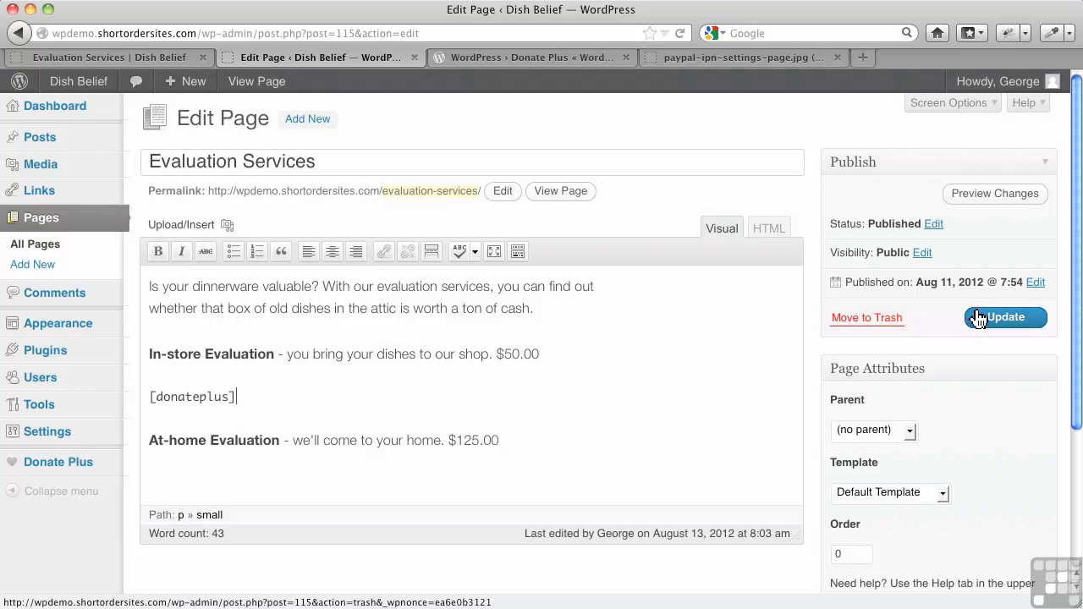
{"action": "left_click", "coordinate": [1021, 330]}
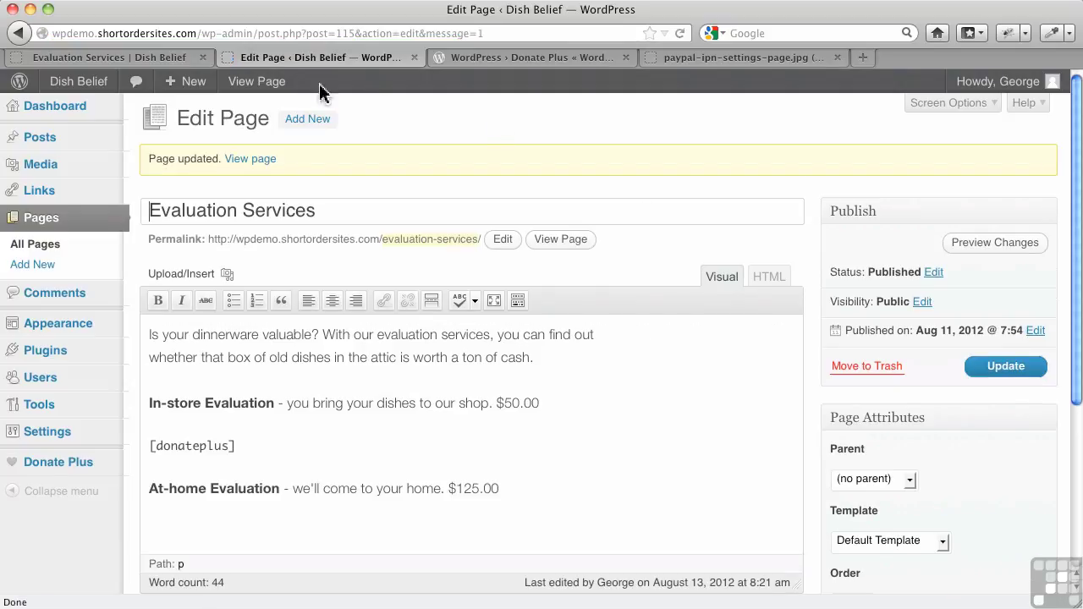
Reload the live Evaluation Services page and view the donation form
{"action": "left_click", "coordinate": [136, 62]}
{"action": "left_click", "coordinate": [679, 33]}
{"action": "scroll", "coordinate": [677, 321], "scroll_direction": "down", "scroll_amount": 2}
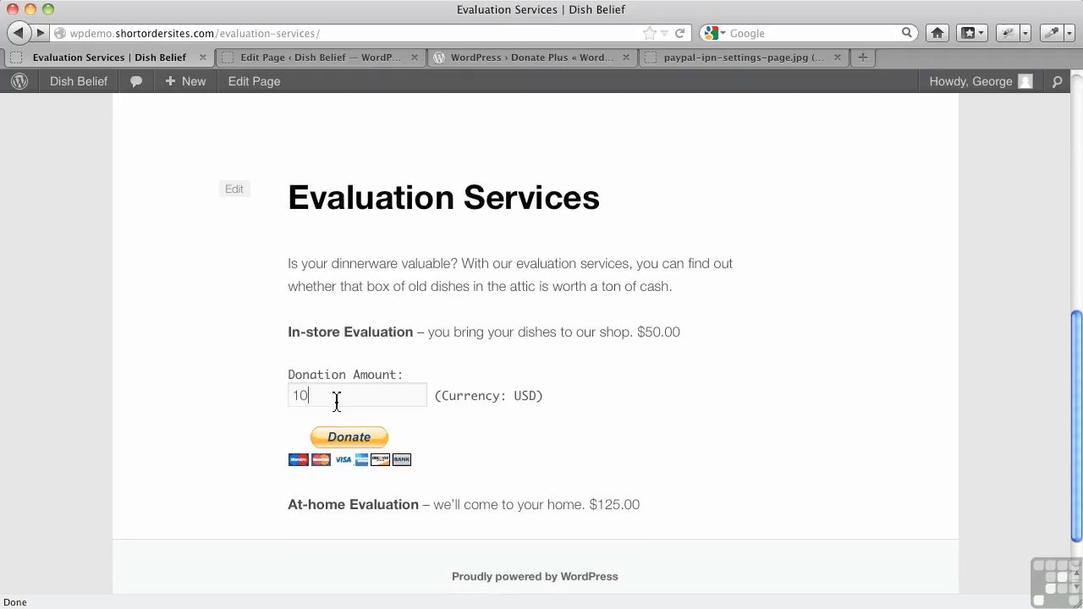
Set the donation amount to 30 and submit the donation to PayPal
{"action": "double_click", "coordinate": [332, 398]}
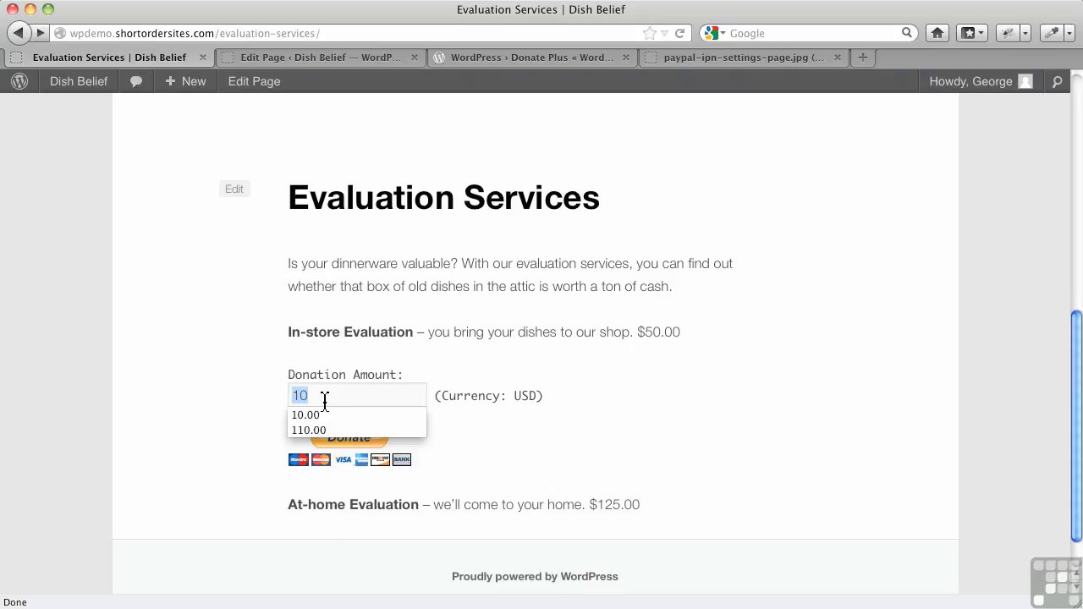
{"action": "type", "text": "30"}
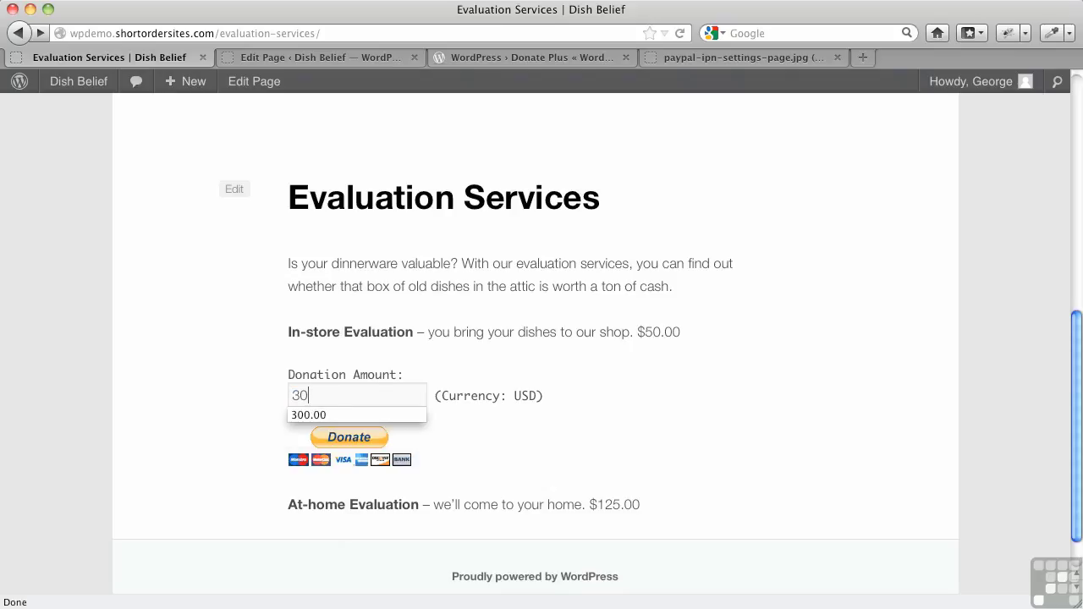
{"action": "left_click", "coordinate": [686, 443]}
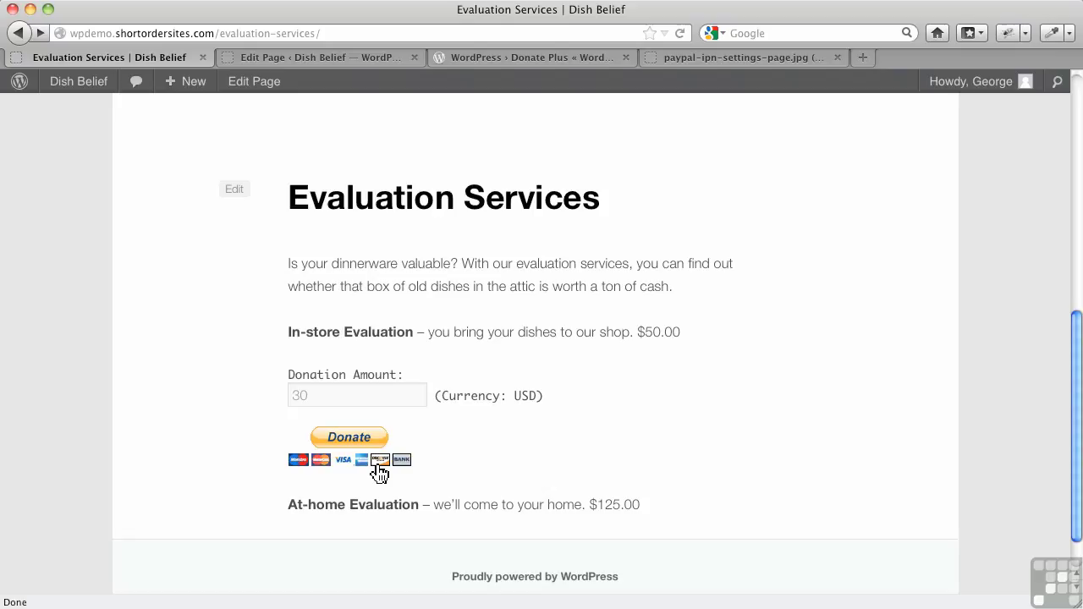
{"action": "left_click", "coordinate": [365, 438]}
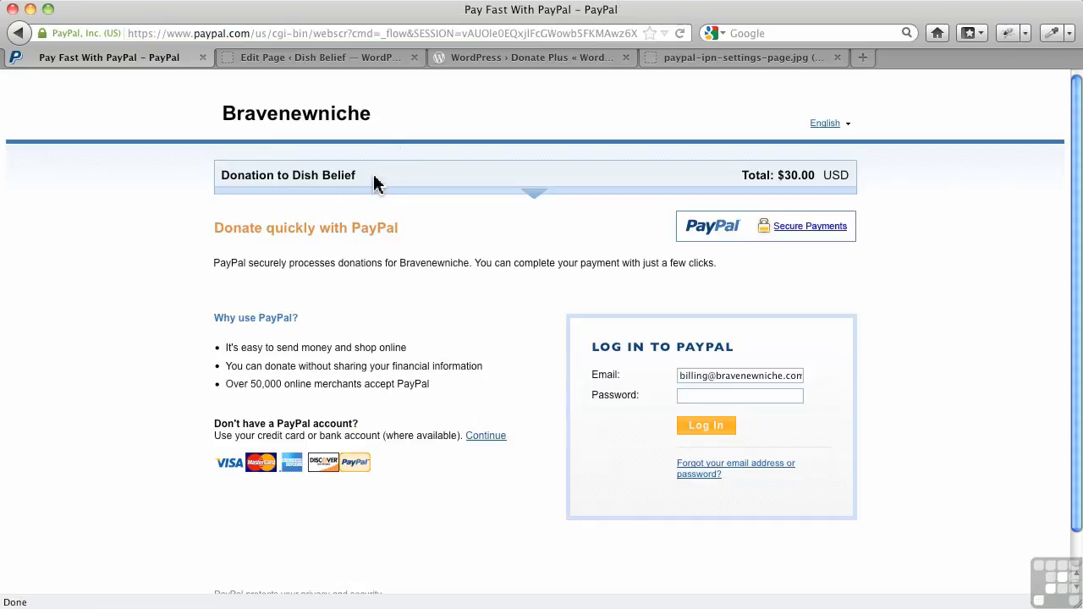
Check the donation description and total on the PayPal page and return to the Evaluation Services page
{"action": "left_click_drag", "start_coordinate": [375, 184], "coordinate": [223, 180]}
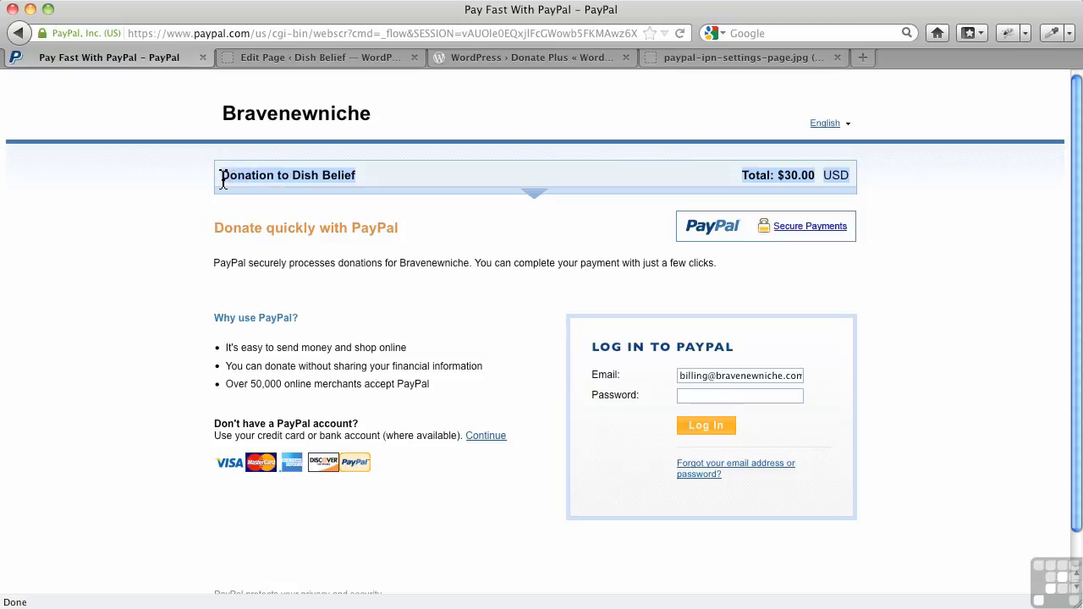
{"action": "left_click", "coordinate": [430, 222]}
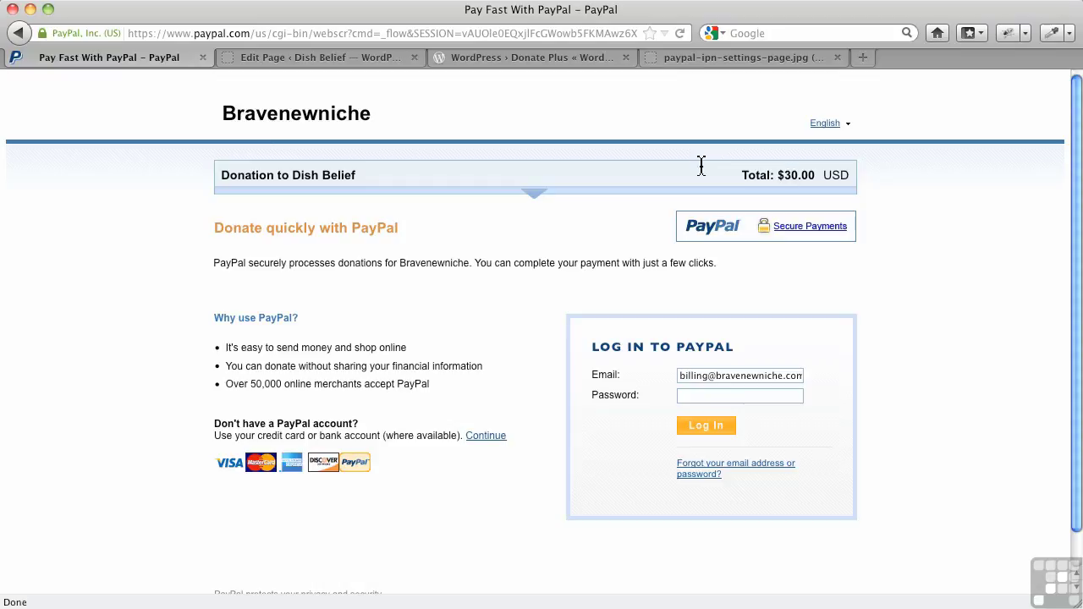
{"action": "left_click", "coordinate": [17, 35]}
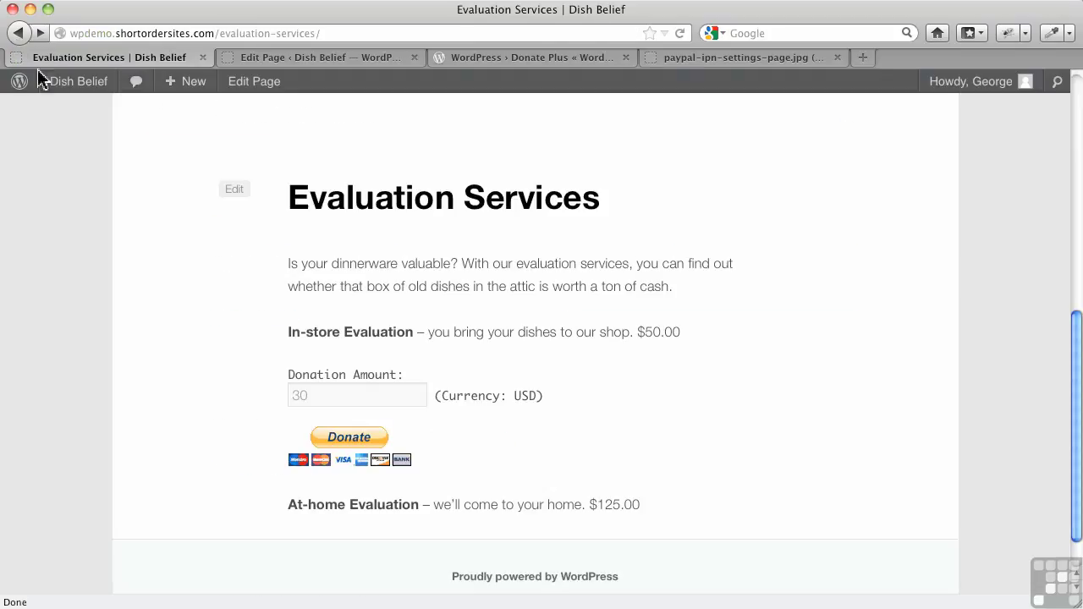
Enable the recognition wall in the Donate Plus settings and save the changes
{"action": "left_click", "coordinate": [315, 59]}
{"action": "mouse_move", "coordinate": [72, 480]}
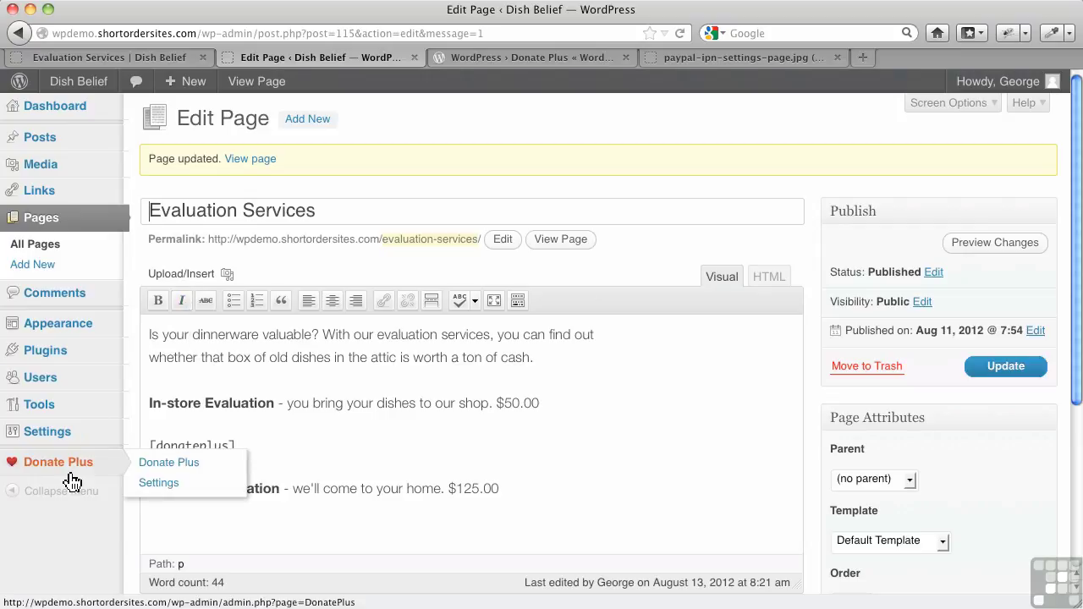
{"action": "left_click", "coordinate": [156, 483]}
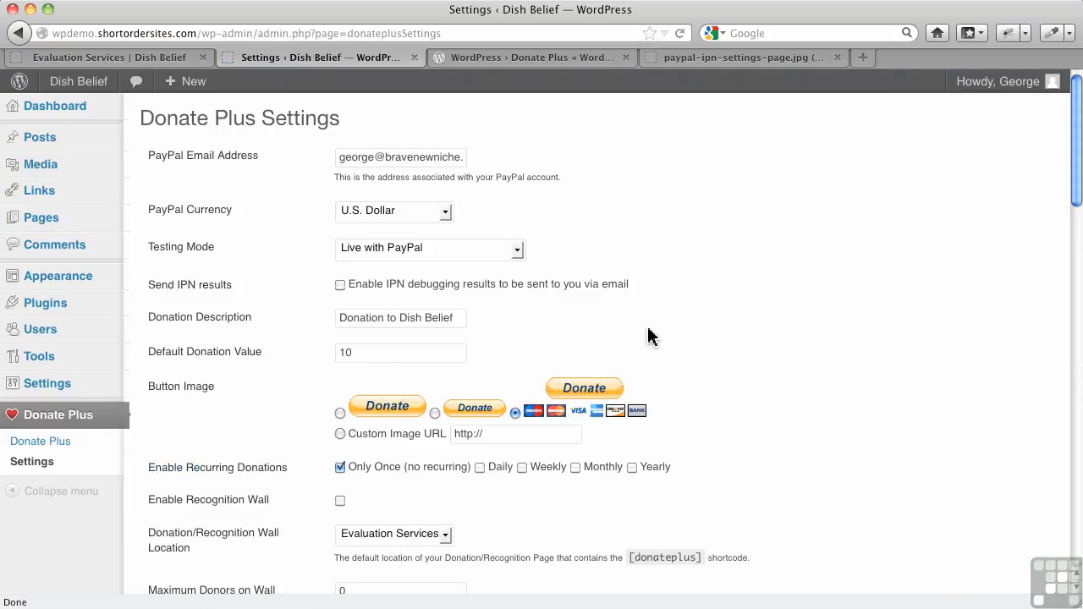
{"action": "scroll", "coordinate": [626, 355], "scroll_direction": "down", "scroll_amount": 5}
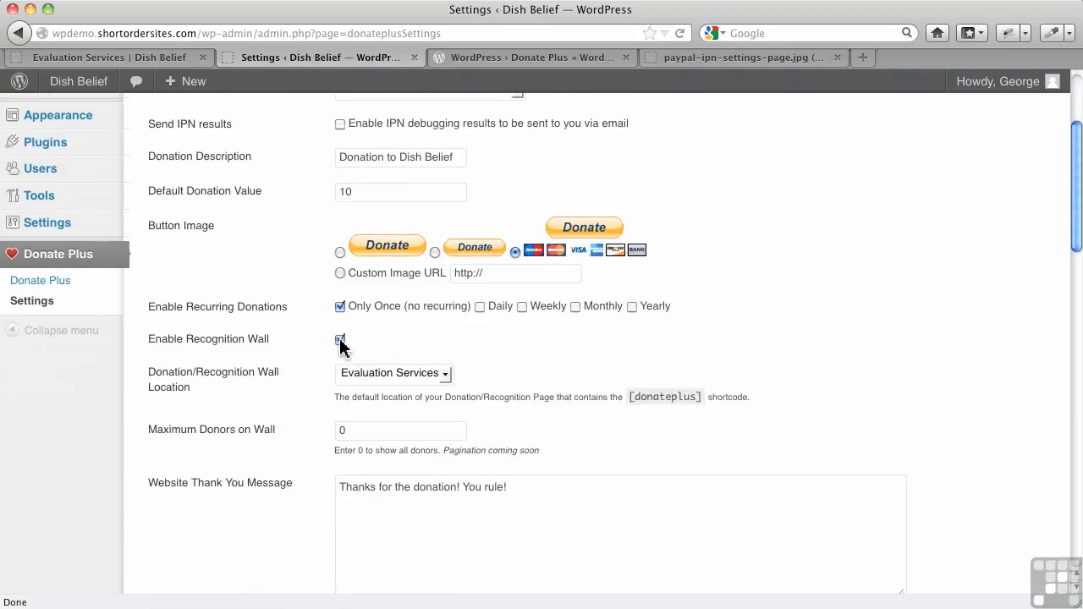
{"action": "left_click", "coordinate": [339, 339]}
{"action": "scroll", "coordinate": [407, 423], "scroll_direction": "down", "scroll_amount": 15}
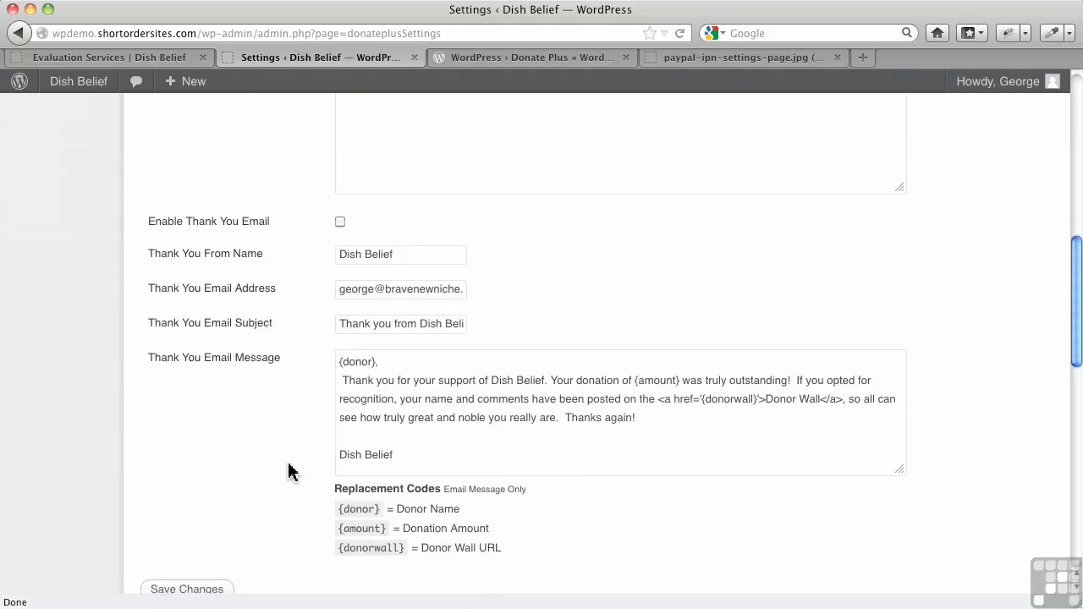
{"action": "left_click", "coordinate": [203, 405]}
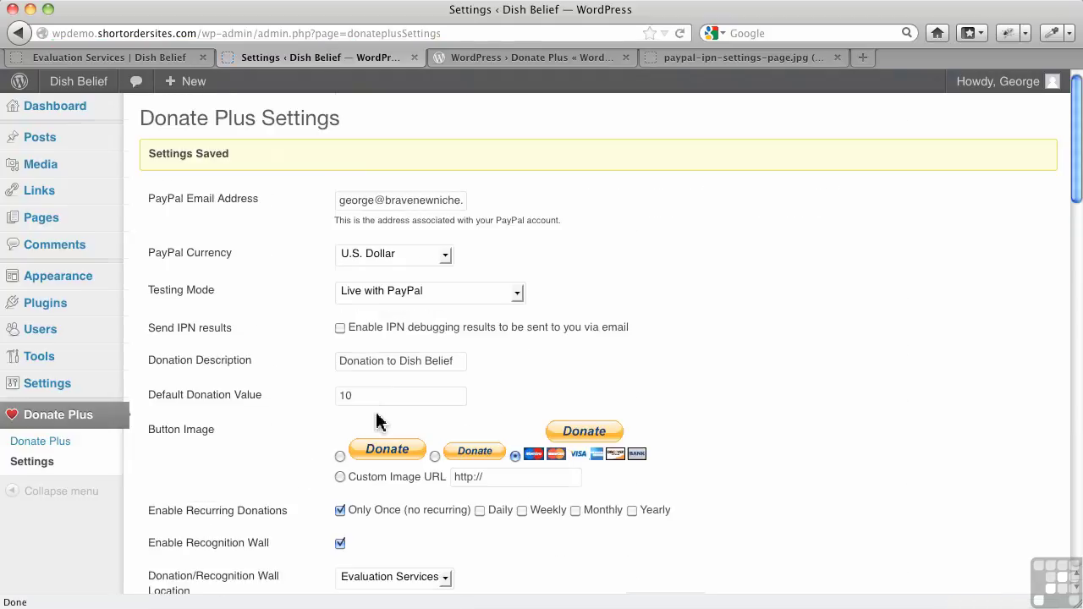
Reload the live Evaluation Services page and opt to put the donation on the Recognition Wall
{"action": "left_click", "coordinate": [95, 58]}
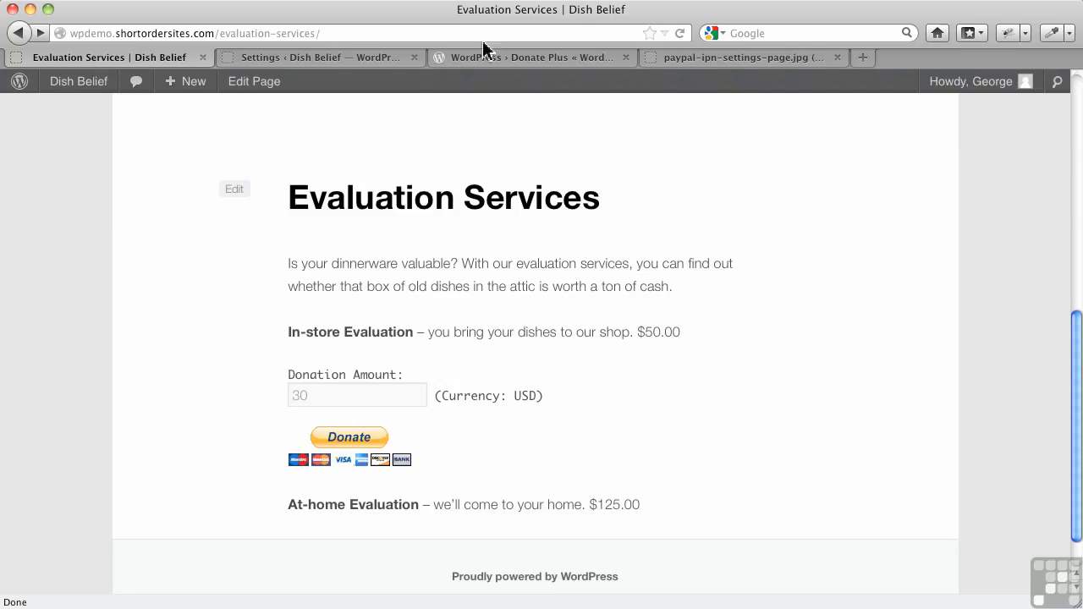
{"action": "left_click", "coordinate": [682, 34]}
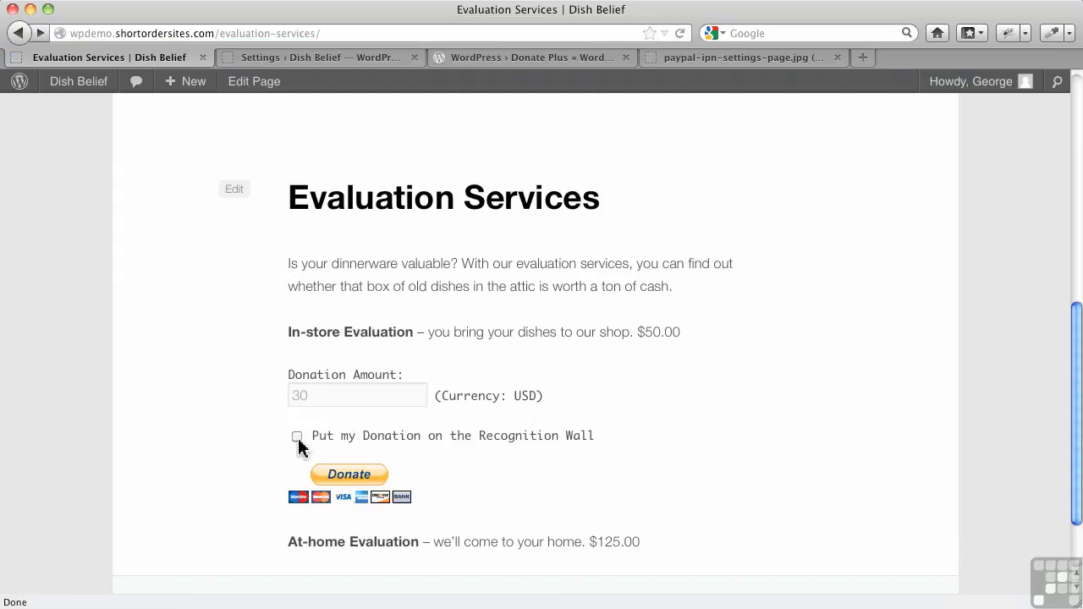
{"action": "left_click", "coordinate": [297, 438]}
{"action": "left_click", "coordinate": [297, 437]}
Set the donation form's Show on Wall option to User Details & Comments Only
{"action": "scroll", "coordinate": [455, 429], "scroll_direction": "down", "scroll_amount": 3}
{"action": "scroll", "coordinate": [487, 423], "scroll_direction": "down", "scroll_amount": 2}
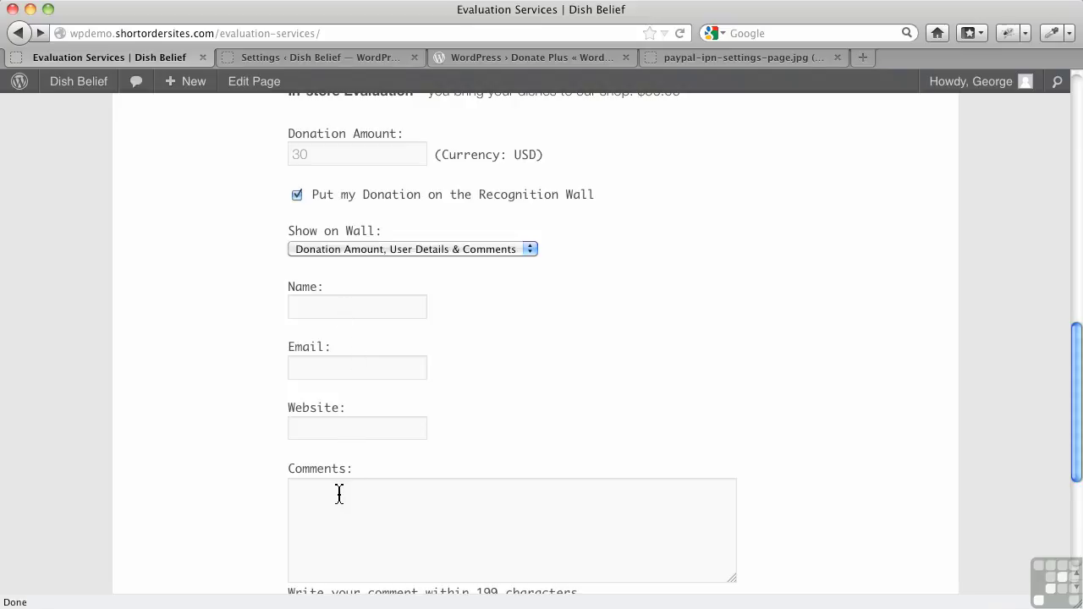
{"action": "scroll", "coordinate": [339, 493], "scroll_direction": "down", "scroll_amount": 1}
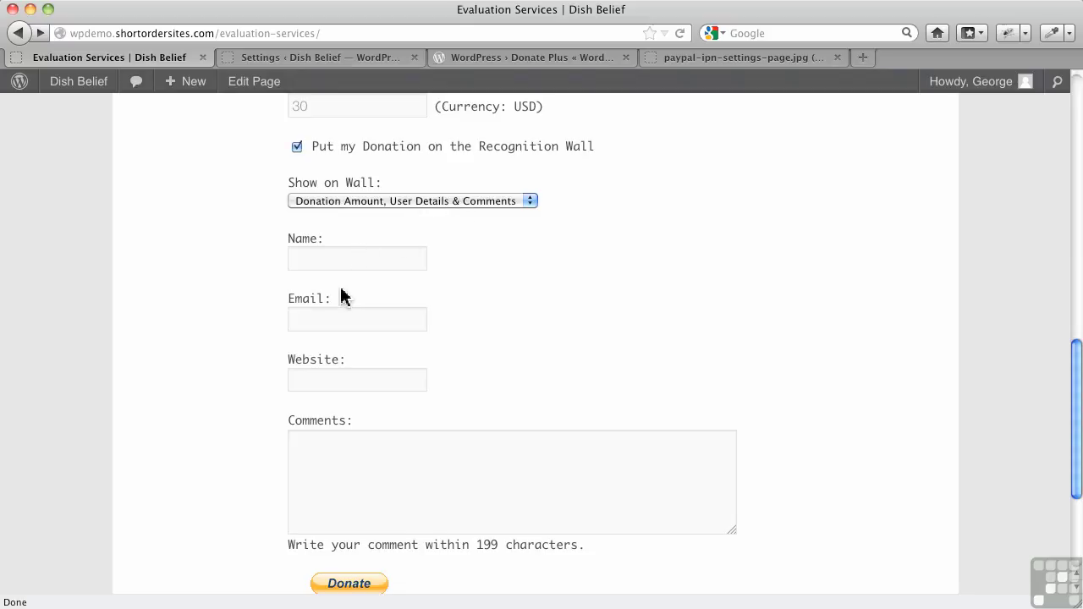
{"action": "left_click", "coordinate": [429, 202]}
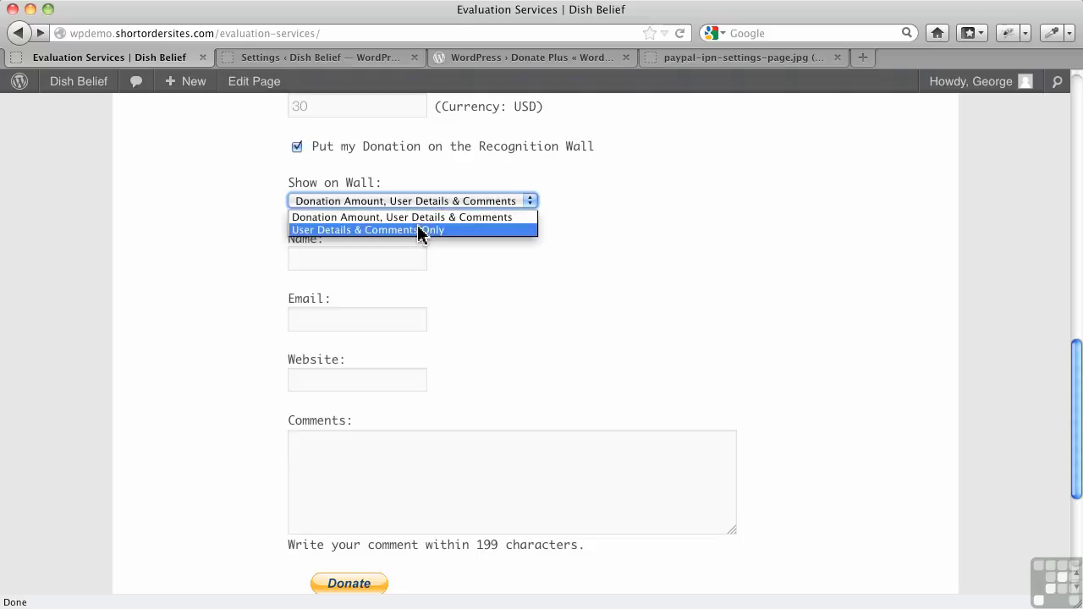
{"action": "left_click", "coordinate": [421, 230]}
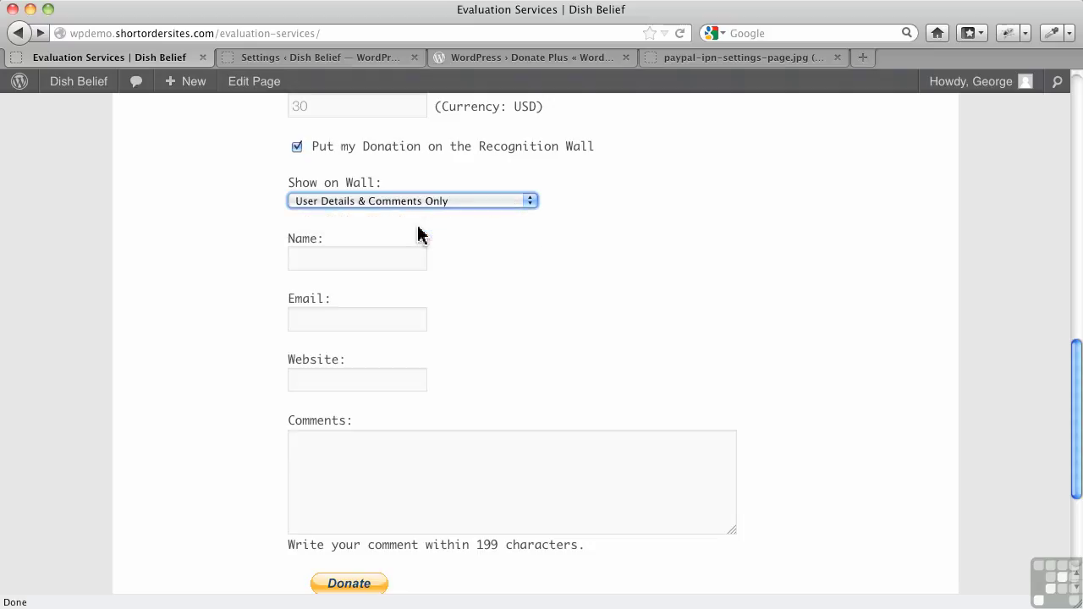
Set the donation form's Show on Wall option to Donation Amount, User Details & Comments
{"action": "left_click", "coordinate": [430, 202]}
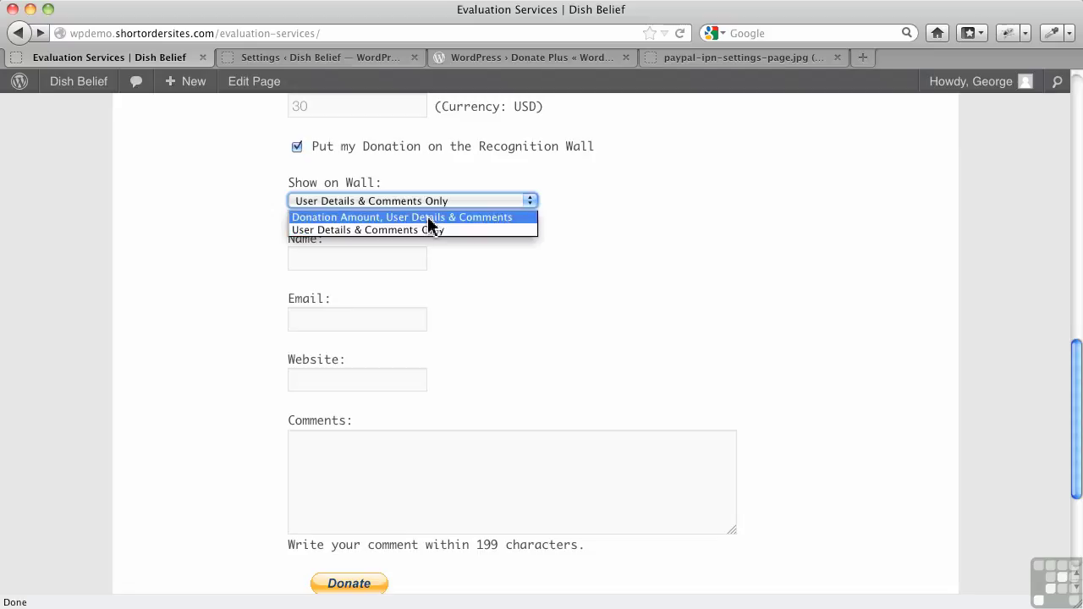
{"action": "left_click", "coordinate": [427, 216]}
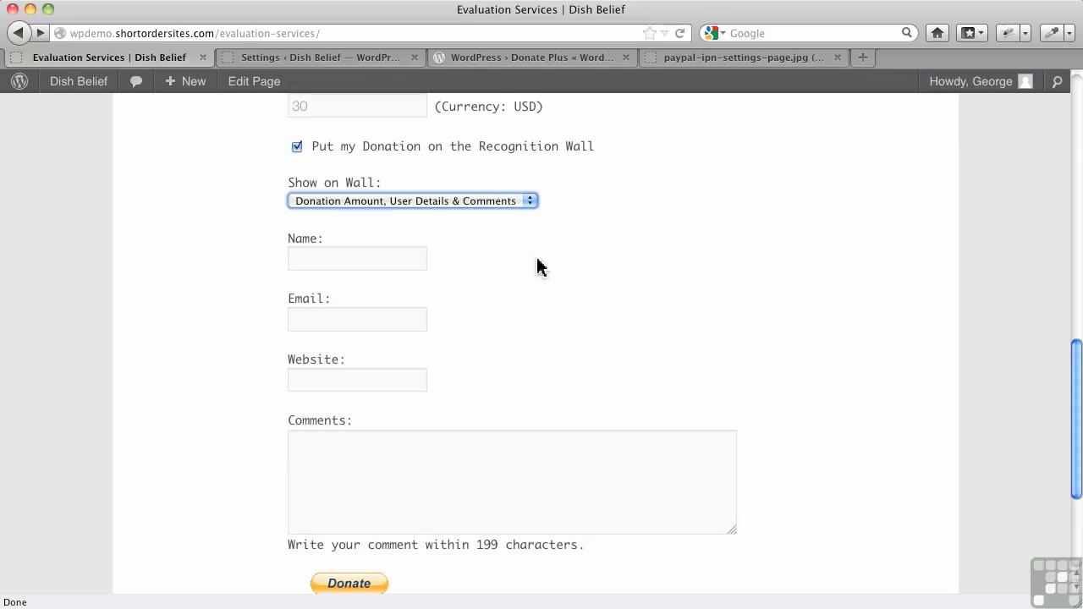
Review the Donate Plus screenshots in the WordPress plugin directory, including the example donation form and recognition wall
{"action": "left_click", "coordinate": [555, 57]}
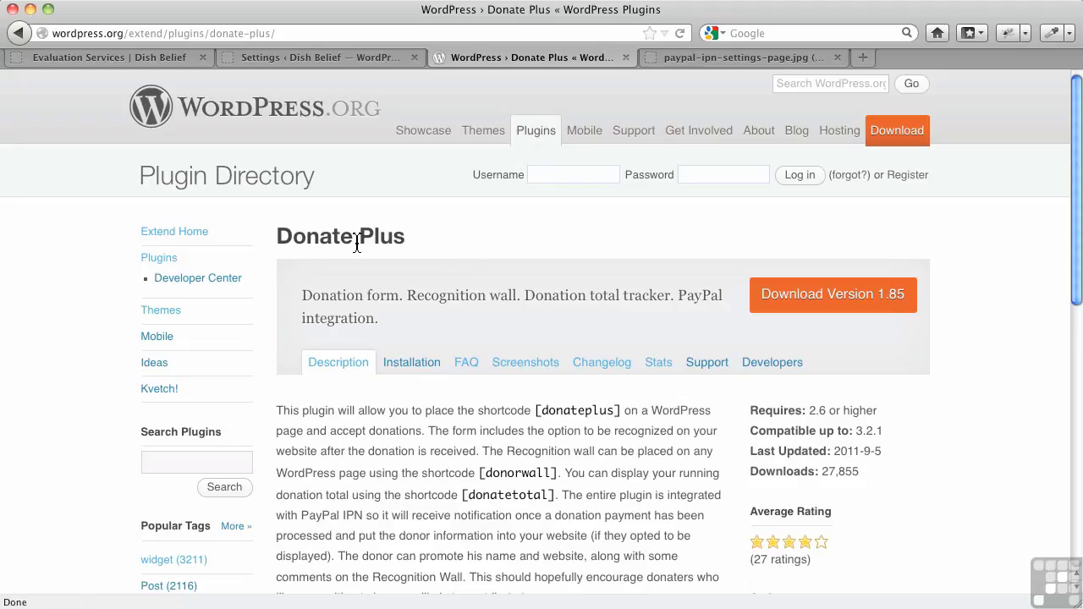
{"action": "left_click", "coordinate": [522, 373]}
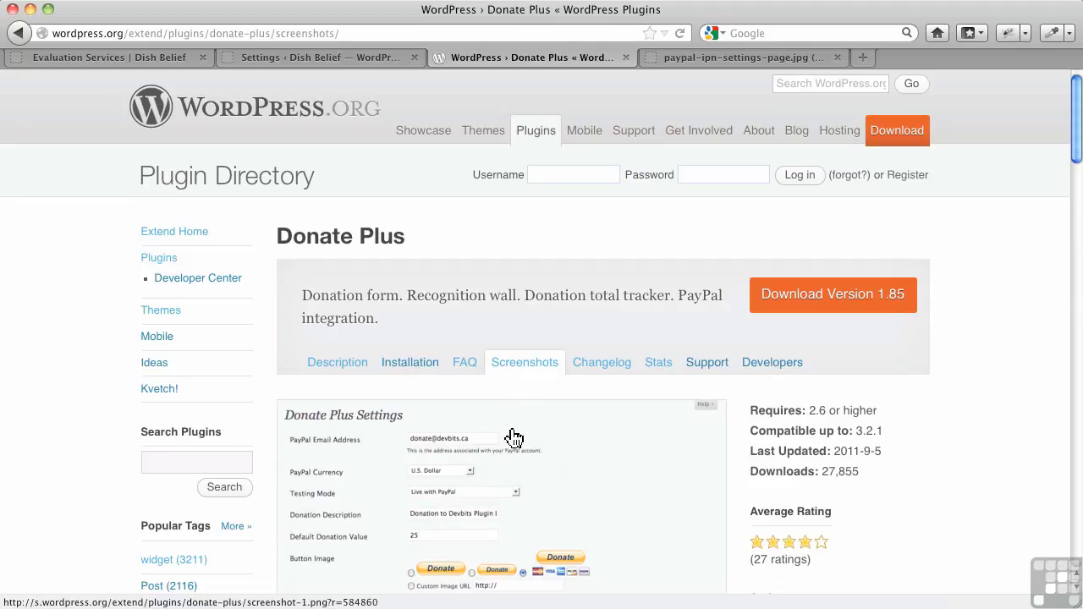
{"action": "scroll", "coordinate": [541, 427], "scroll_direction": "down", "scroll_amount": 5}
{"action": "scroll", "coordinate": [533, 363], "scroll_direction": "down", "scroll_amount": 20}
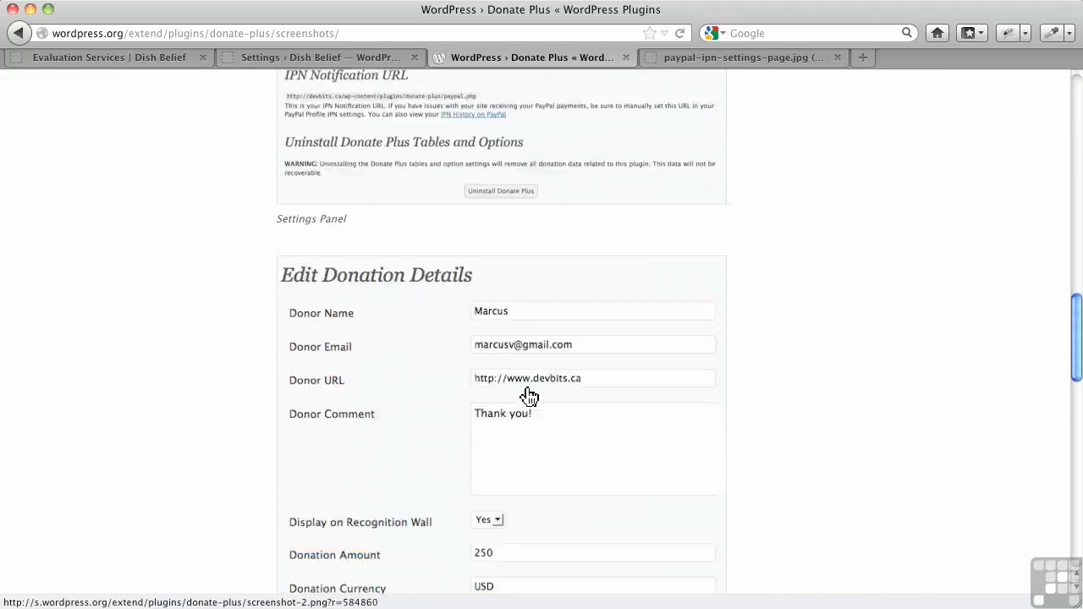
{"action": "scroll", "coordinate": [531, 389], "scroll_direction": "down", "scroll_amount": 1}
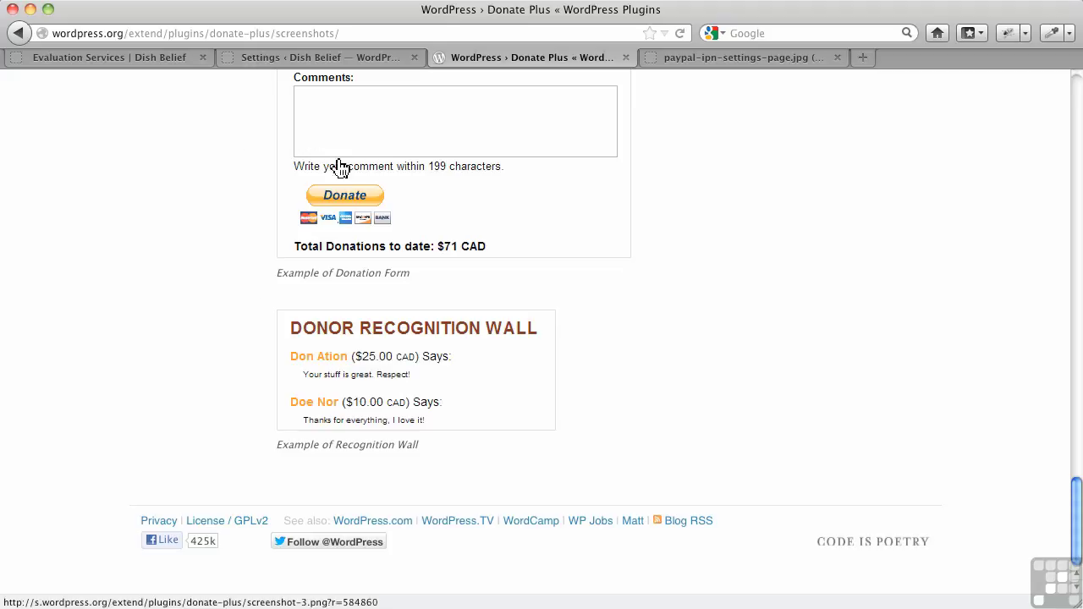
{"action": "scroll", "coordinate": [515, 235], "scroll_direction": "up", "scroll_amount": 5}
{"action": "scroll", "coordinate": [526, 311], "scroll_direction": "up", "scroll_amount": 1}
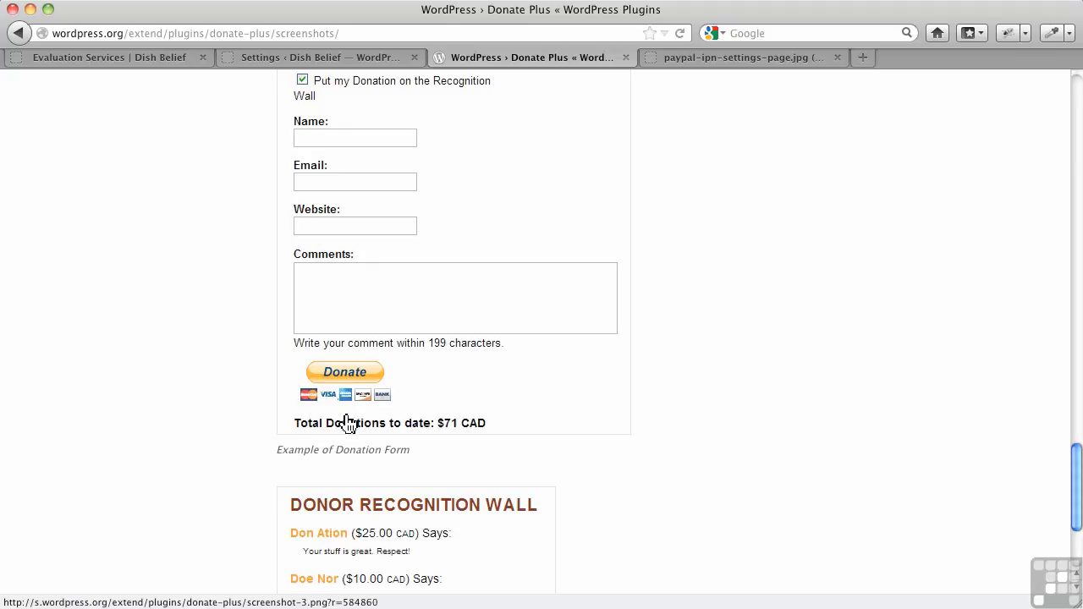
Copy the [donatetotal] shortcode from the Shortcodes section of the Donate Plus settings
{"action": "left_click", "coordinate": [290, 59]}
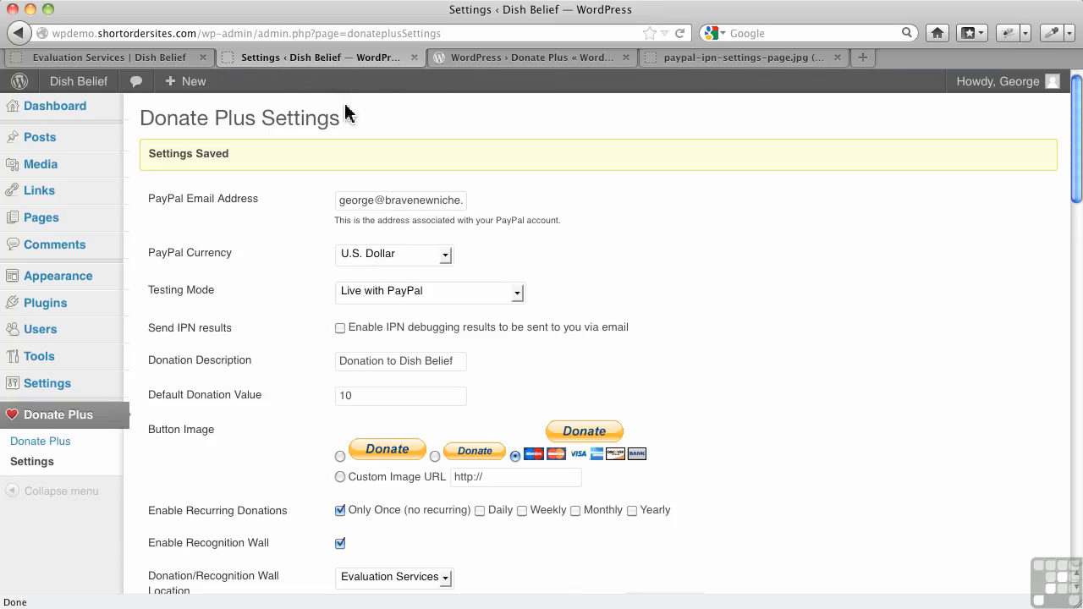
{"action": "scroll", "coordinate": [592, 398], "scroll_direction": "down", "scroll_amount": 2}
{"action": "scroll", "coordinate": [541, 478], "scroll_direction": "down", "scroll_amount": 4}
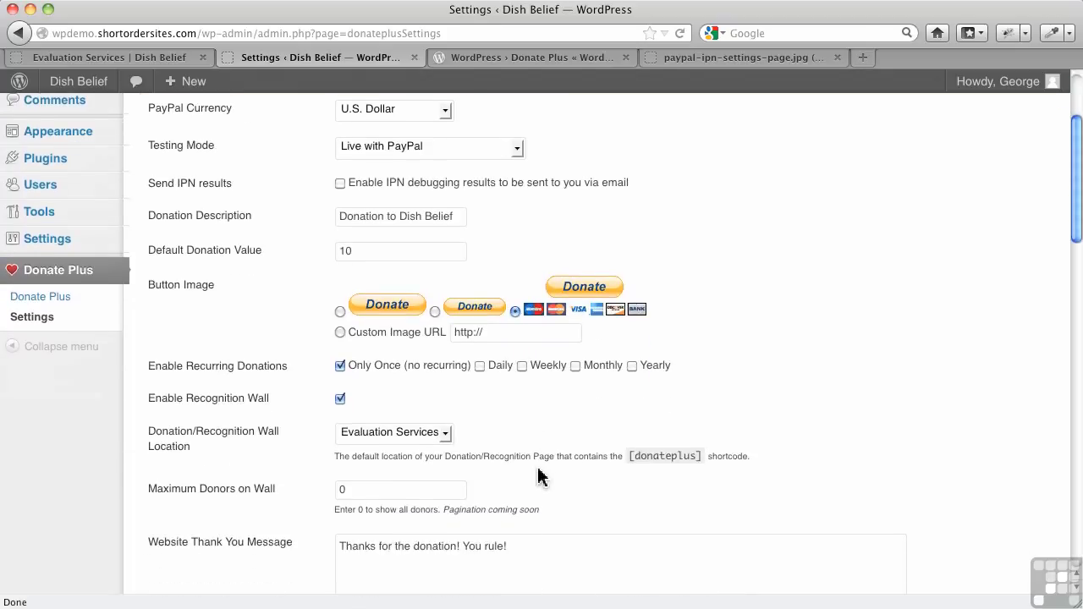
{"action": "scroll", "coordinate": [538, 477], "scroll_direction": "down", "scroll_amount": 15}
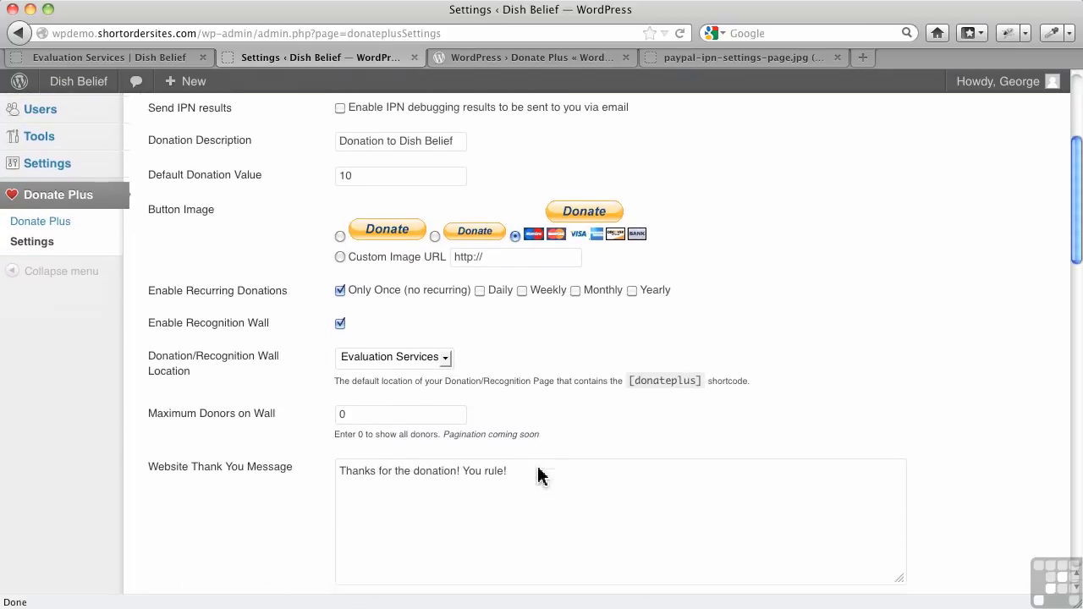
{"action": "scroll", "coordinate": [536, 467], "scroll_direction": "down", "scroll_amount": 4}
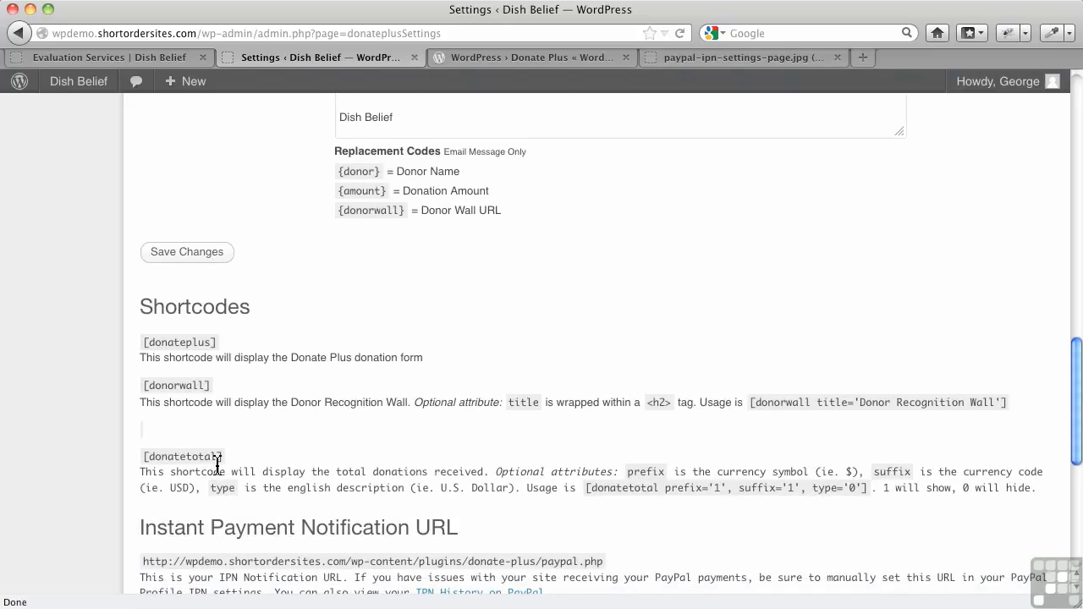
{"action": "left_click_drag", "start_coordinate": [223, 461], "coordinate": [152, 460]}
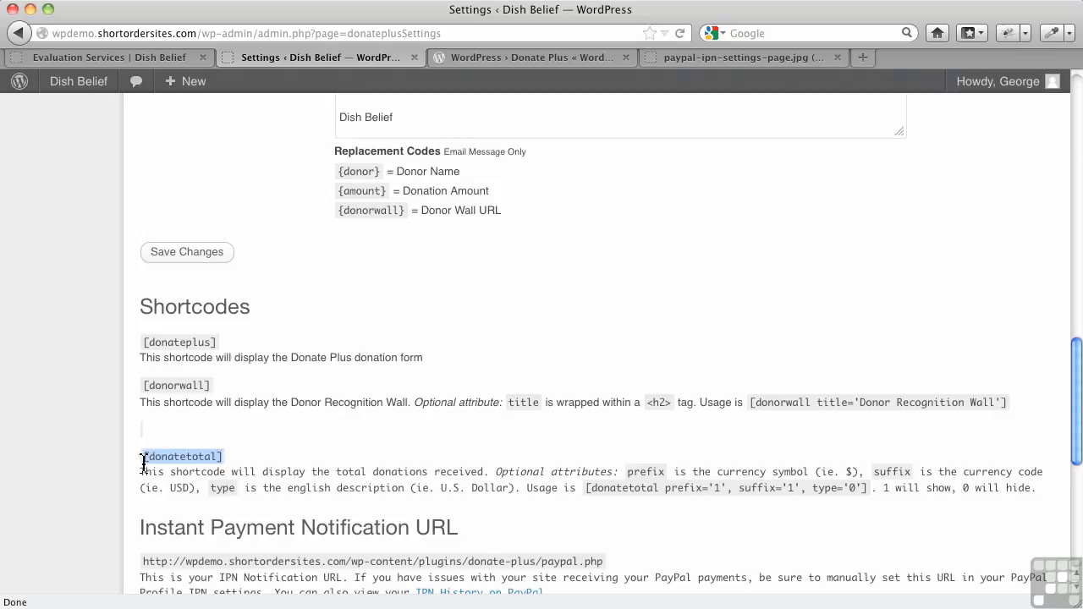
{"action": "key", "text": "super+c"}
Paste the [donatetotal] shortcode directly after [donateplus] on the Evaluation Services page and update the page
{"action": "scroll", "coordinate": [245, 368], "scroll_direction": "up", "scroll_amount": 15}
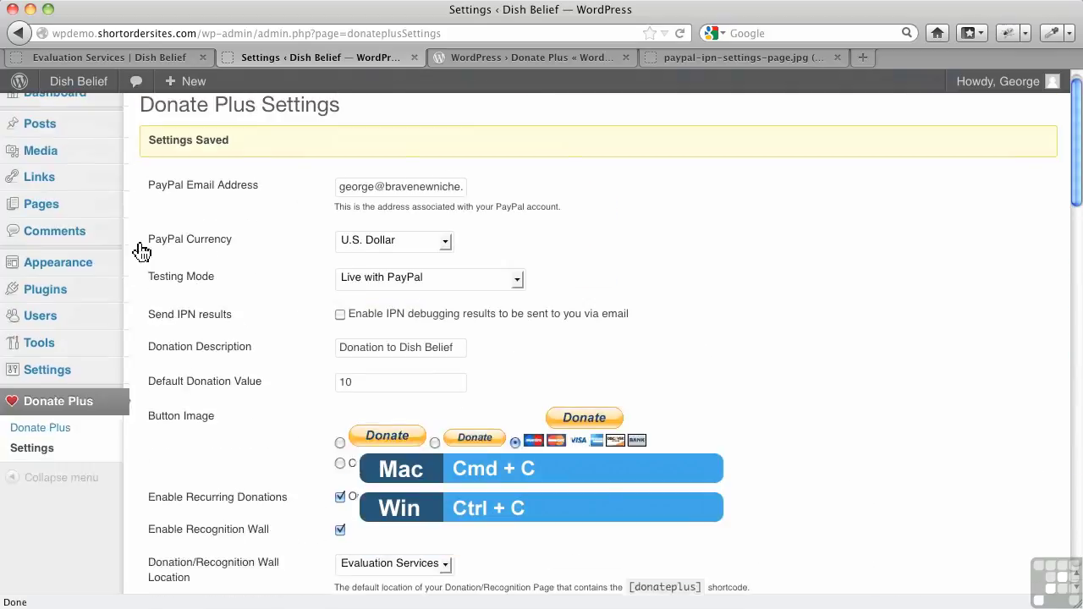
{"action": "mouse_move", "coordinate": [54, 228]}
{"action": "left_click", "coordinate": [143, 221]}
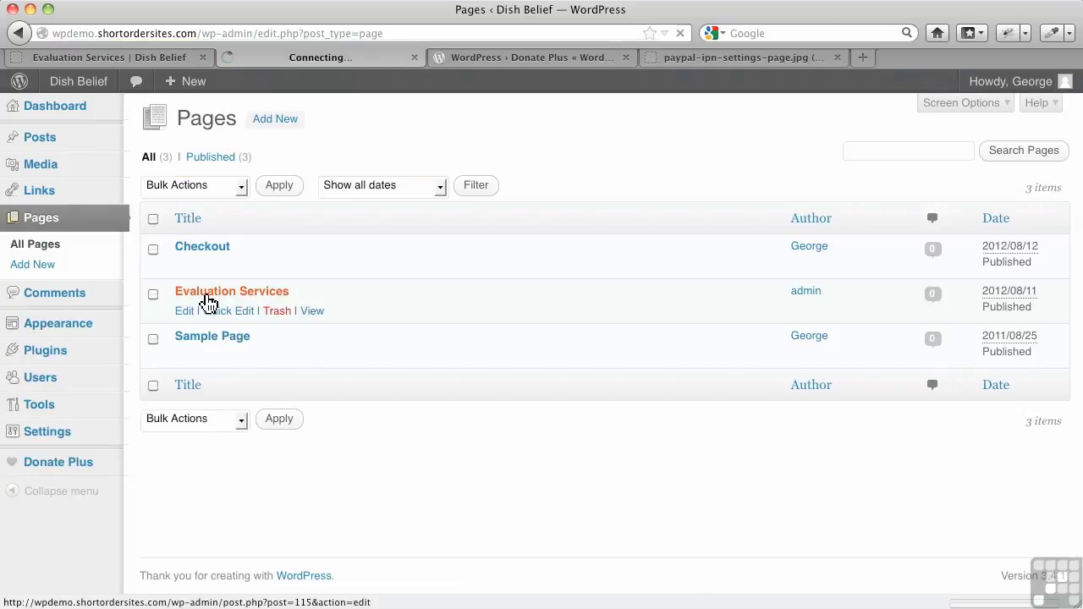
{"action": "left_click", "coordinate": [206, 297]}
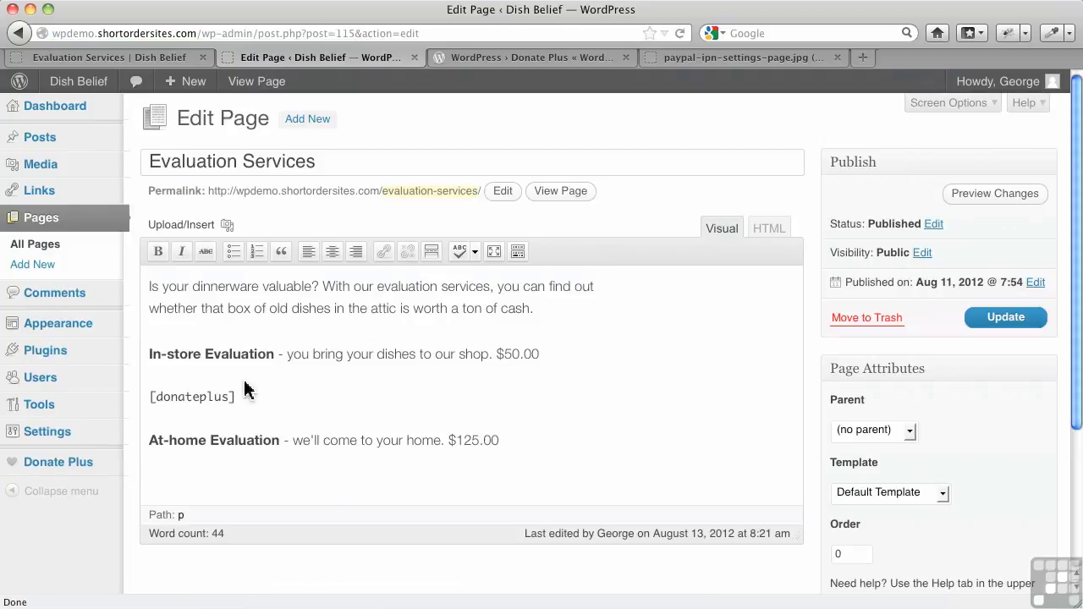
{"action": "left_click", "coordinate": [258, 399]}
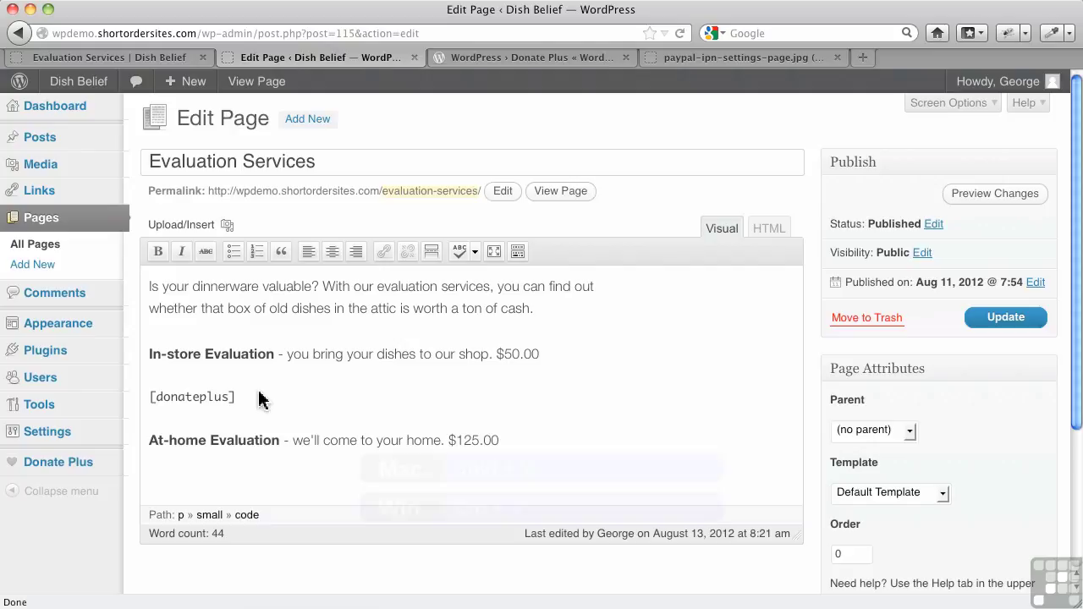
{"action": "key", "text": "super+v"}
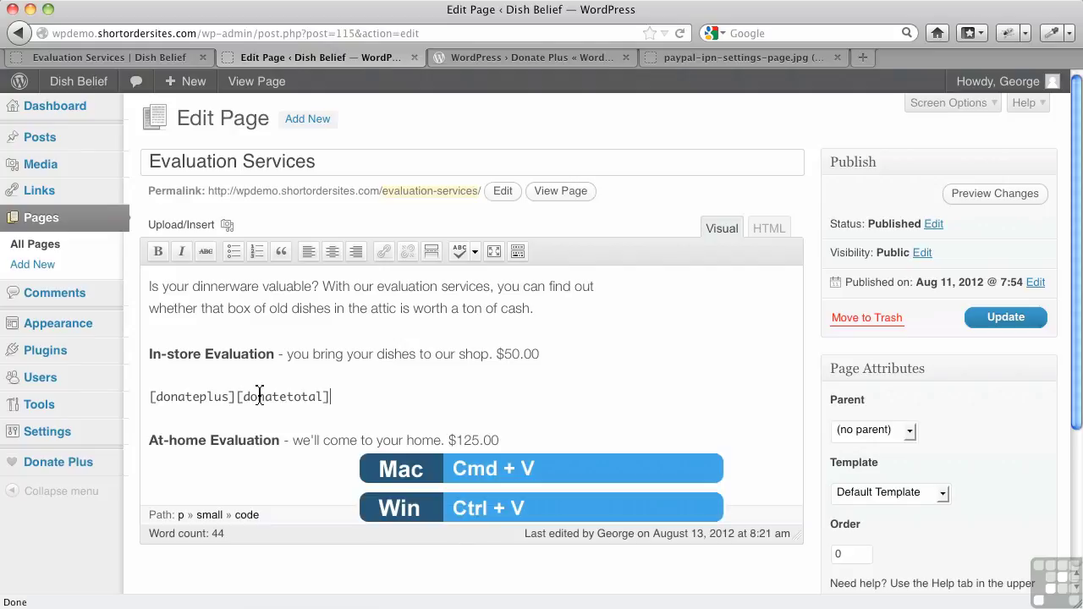
{"action": "left_click", "coordinate": [1004, 318]}
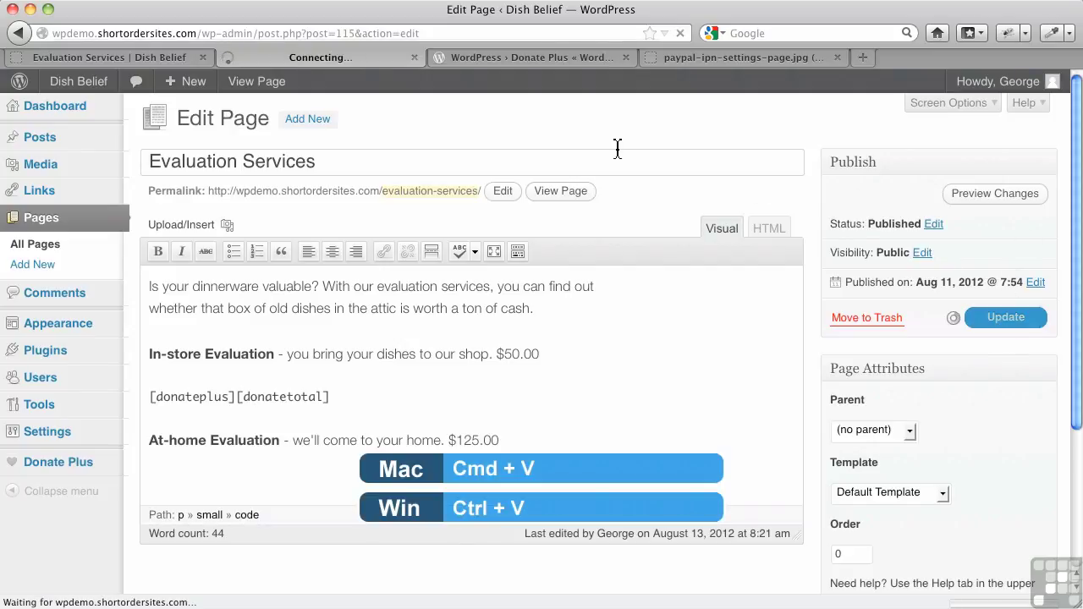
Reload the live Evaluation Services page and check the donation total beneath the form
{"action": "left_click", "coordinate": [163, 57]}
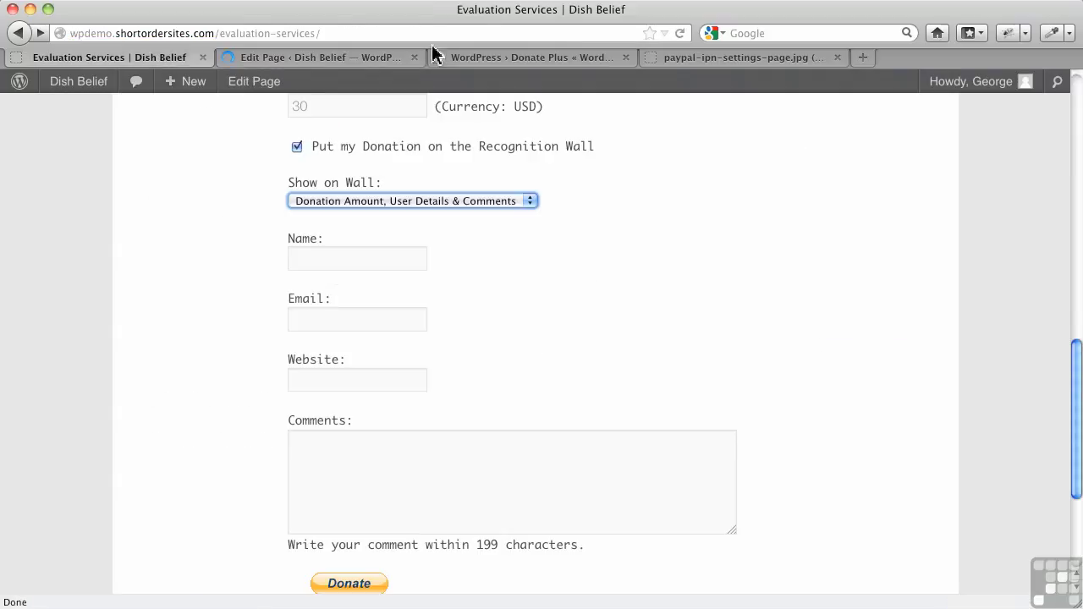
{"action": "left_click", "coordinate": [682, 33]}
{"action": "scroll", "coordinate": [643, 300], "scroll_direction": "down", "scroll_amount": 3}
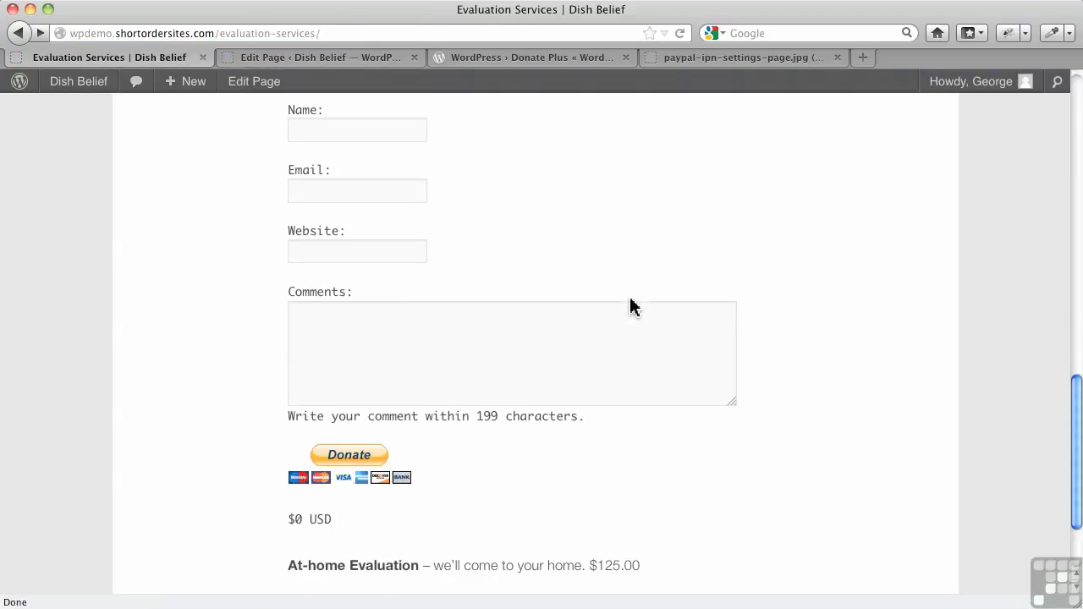
{"action": "scroll", "coordinate": [632, 306], "scroll_direction": "down", "scroll_amount": 2}
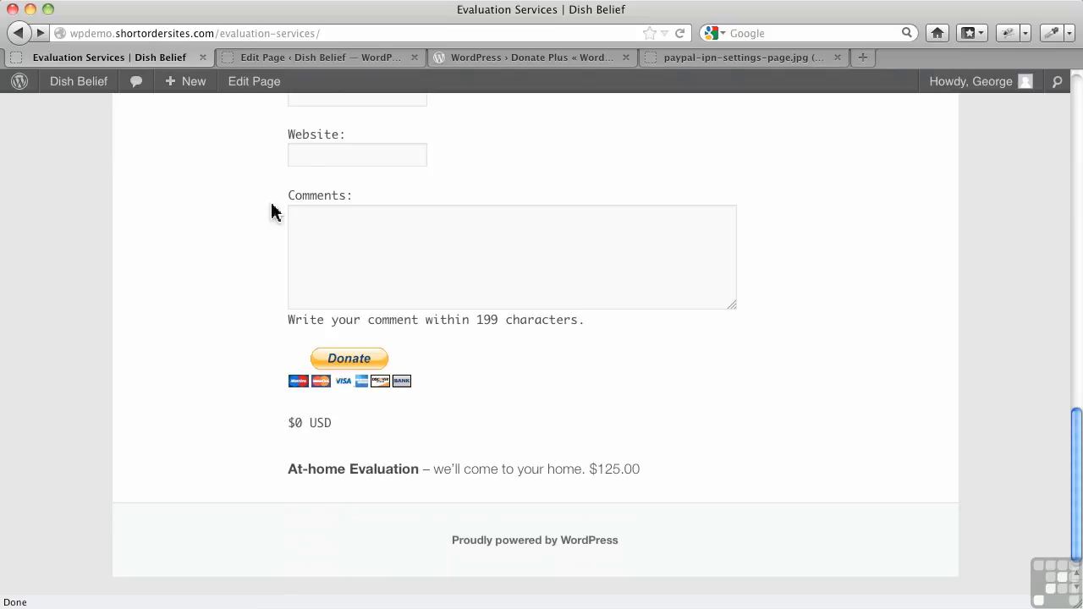
Insert the label "Total to date: " before the [donatetotal] shortcode on the Evaluation Services page and update it
{"action": "left_click", "coordinate": [294, 57]}
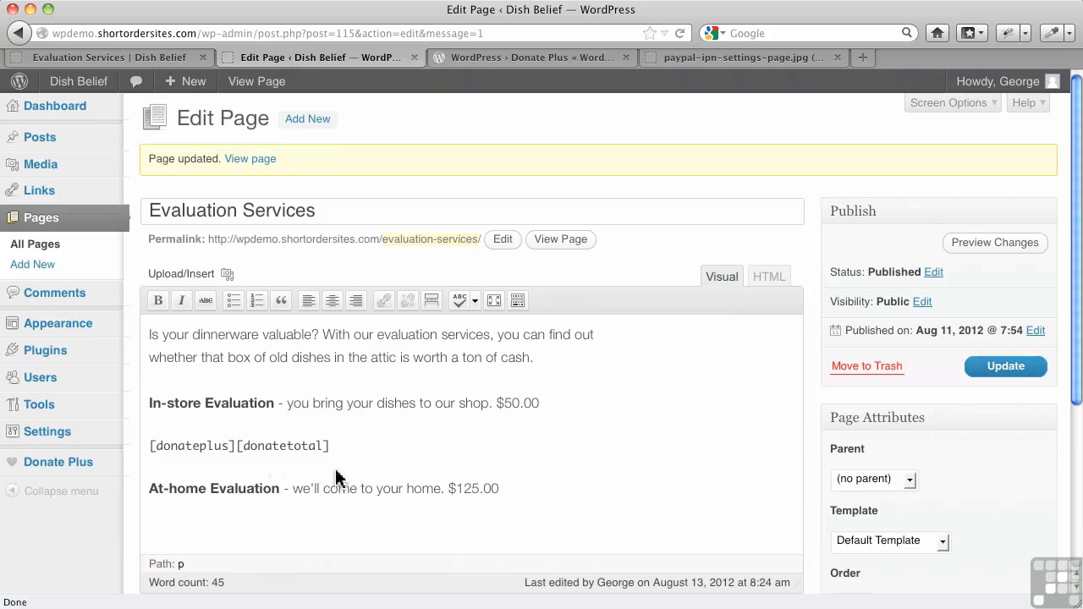
{"action": "left_click", "coordinate": [238, 447]}
{"action": "type", "text": "Total to date:"}
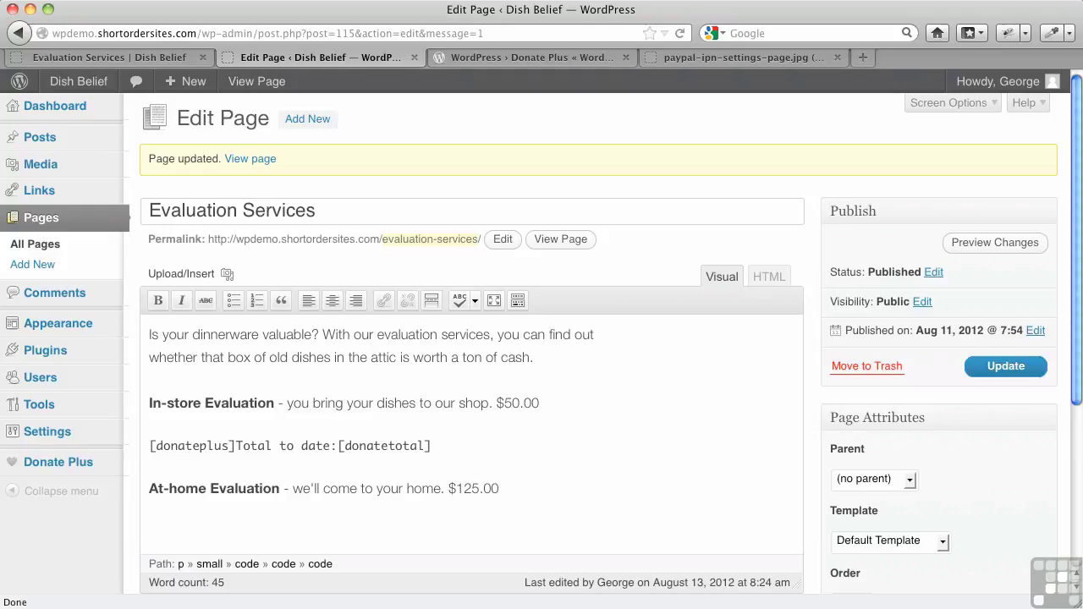
{"action": "left_click", "coordinate": [1027, 373]}
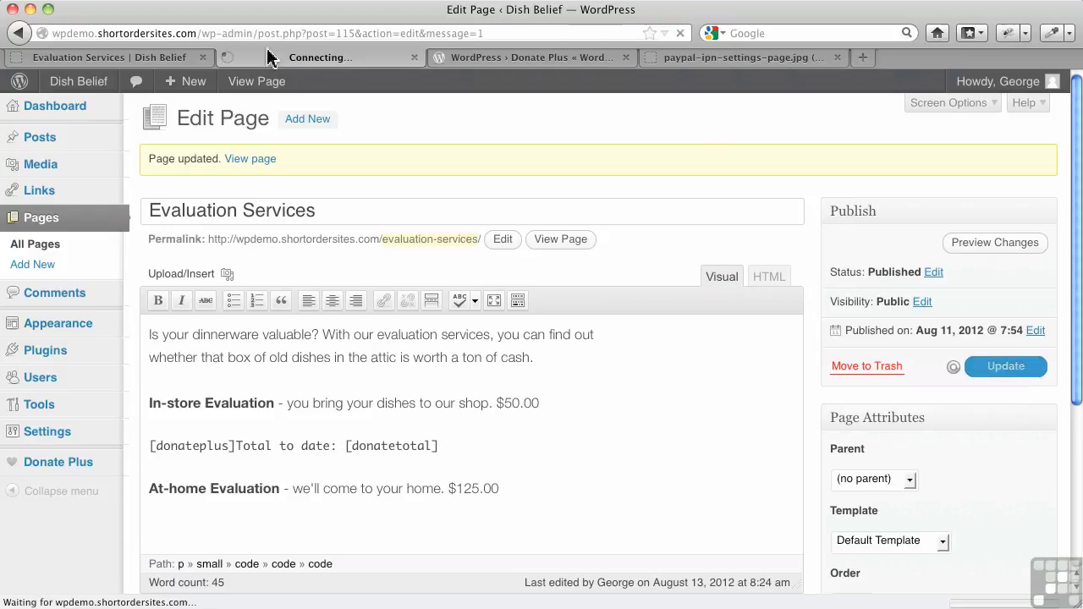
Opt out of the Recognition Wall on the live donation form, then reload the page and check the labelled donation total
{"action": "left_click", "coordinate": [85, 57]}
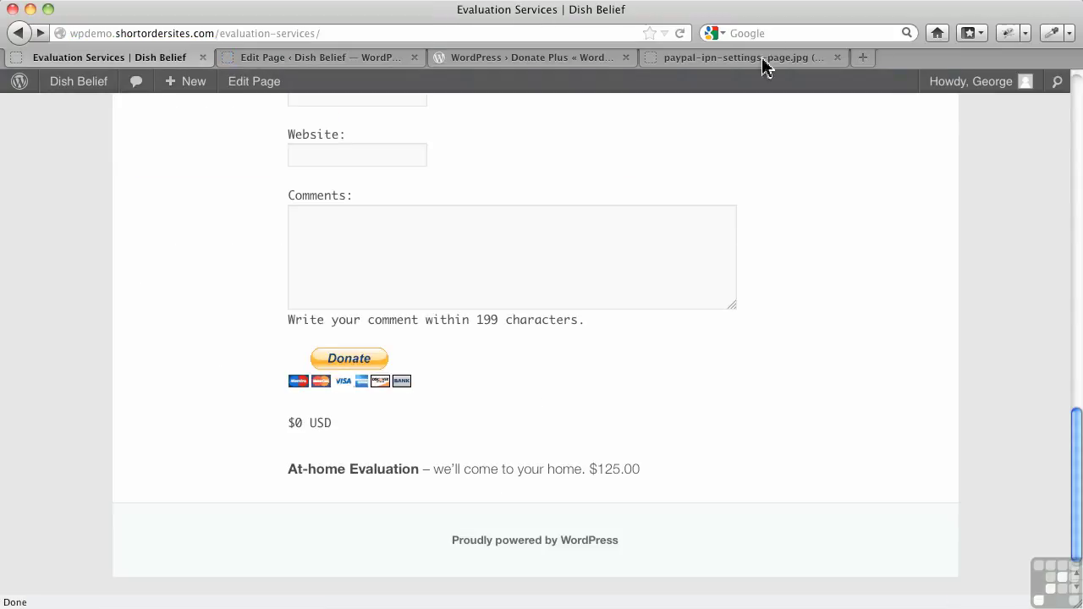
{"action": "scroll", "coordinate": [573, 203], "scroll_direction": "up", "scroll_amount": 6}
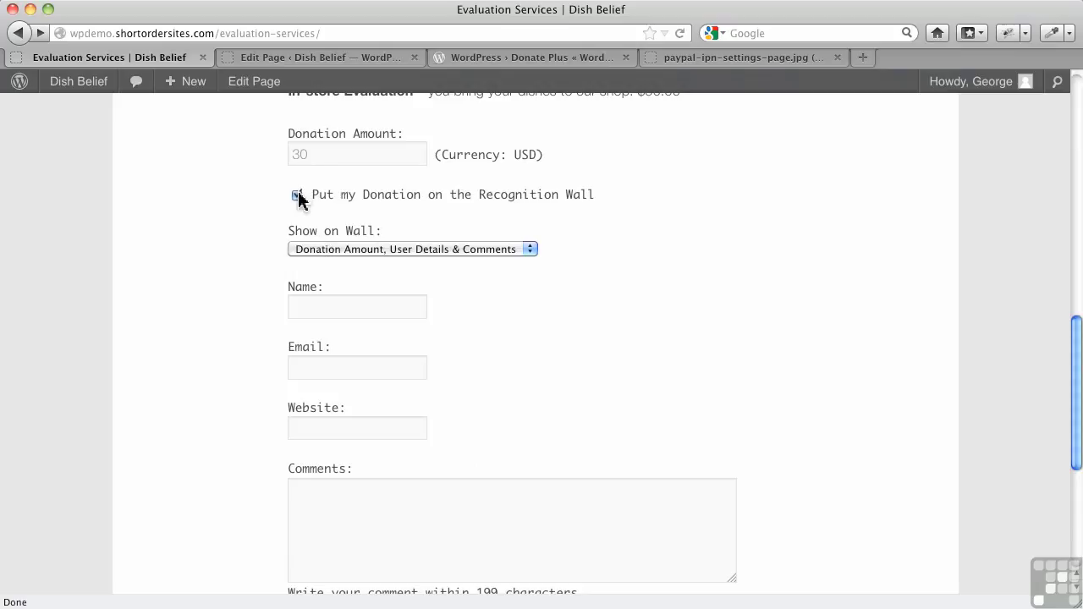
{"action": "left_click", "coordinate": [297, 196]}
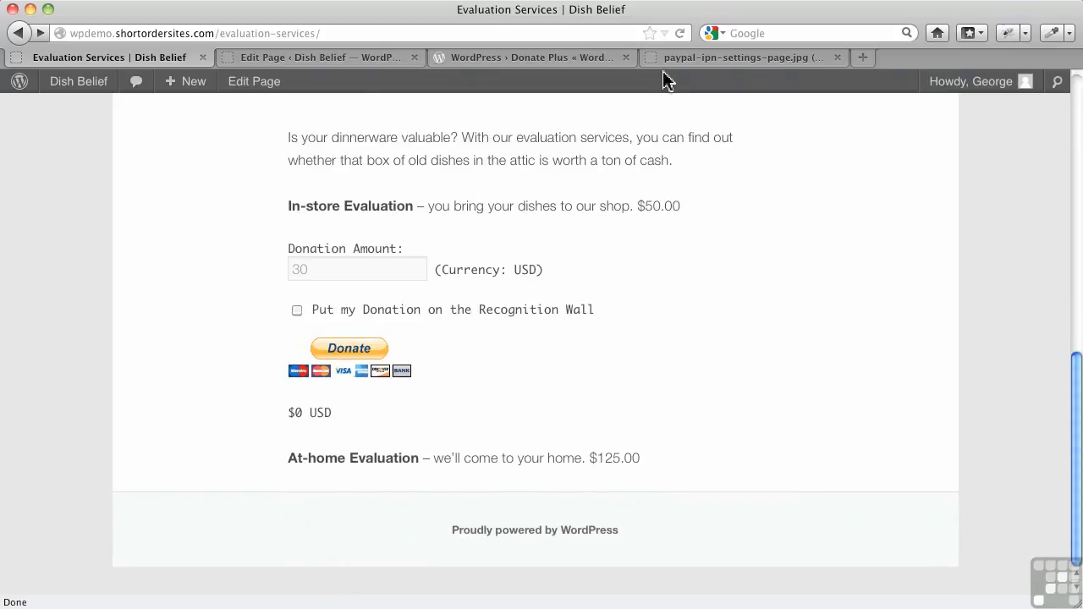
{"action": "left_click", "coordinate": [679, 34]}
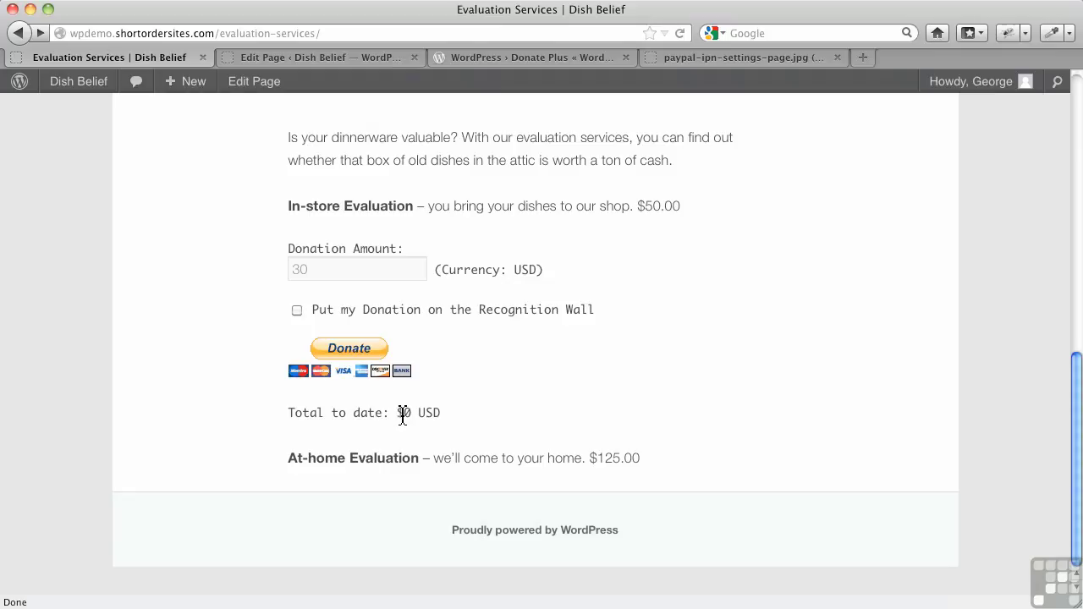
{"action": "scroll", "coordinate": [382, 193], "scroll_direction": "up", "scroll_amount": 4}
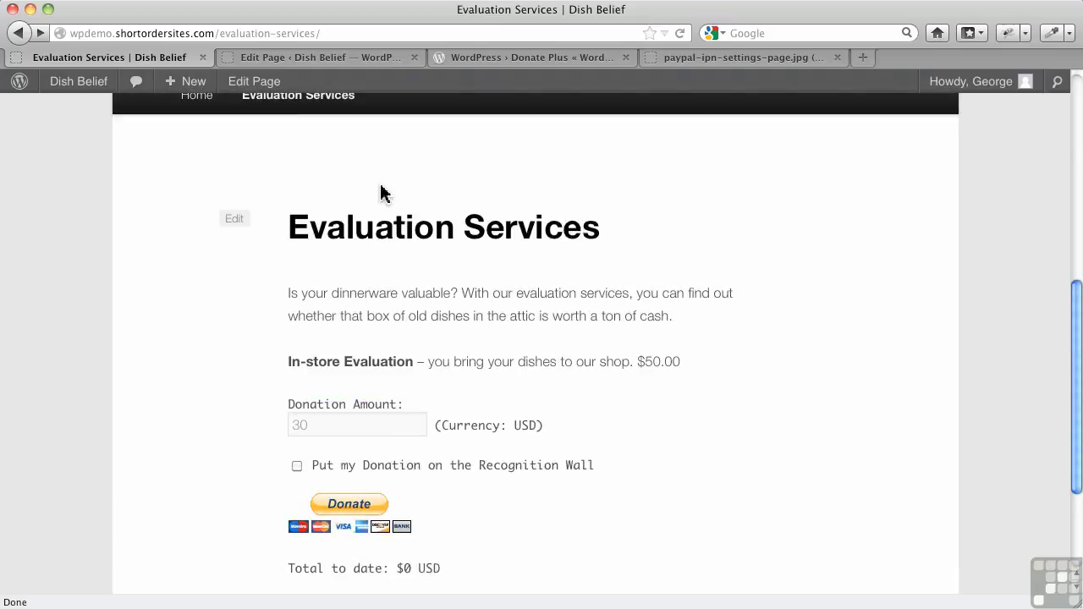
Add the Donate Plus Form widget to the Main Sidebar below the Calendar and save it
{"action": "left_click", "coordinate": [310, 56]}
{"action": "mouse_move", "coordinate": [67, 330]}
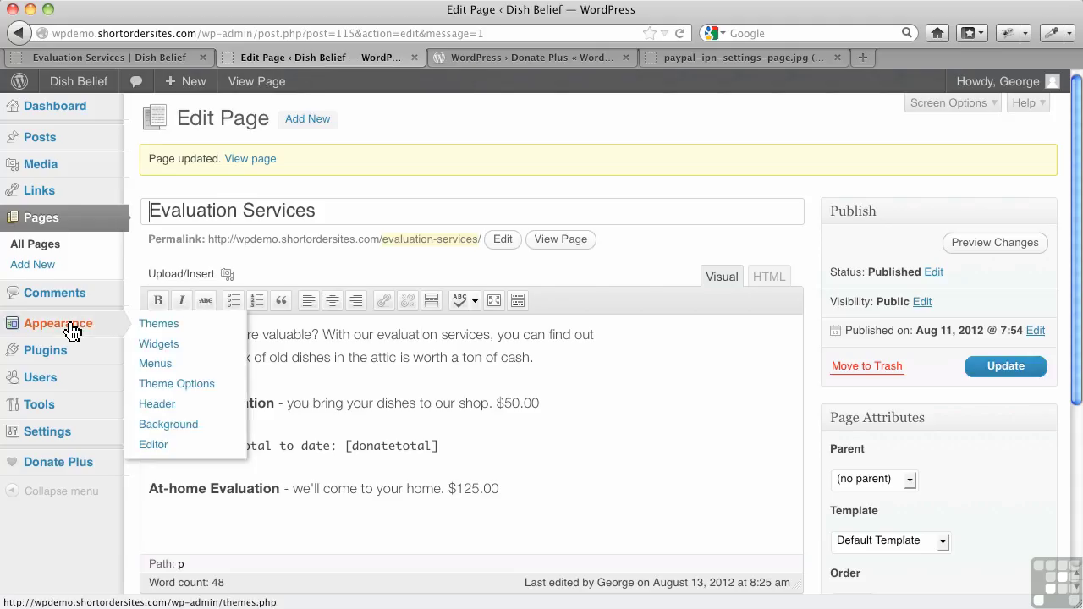
{"action": "left_click", "coordinate": [169, 336]}
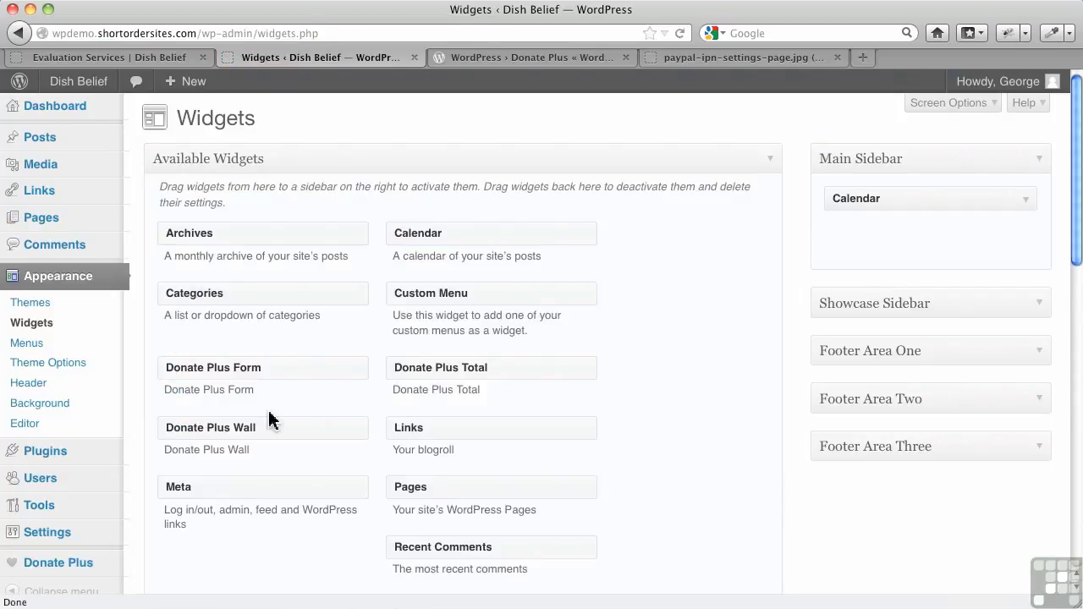
{"action": "left_click_drag", "start_coordinate": [252, 364], "coordinate": [877, 234]}
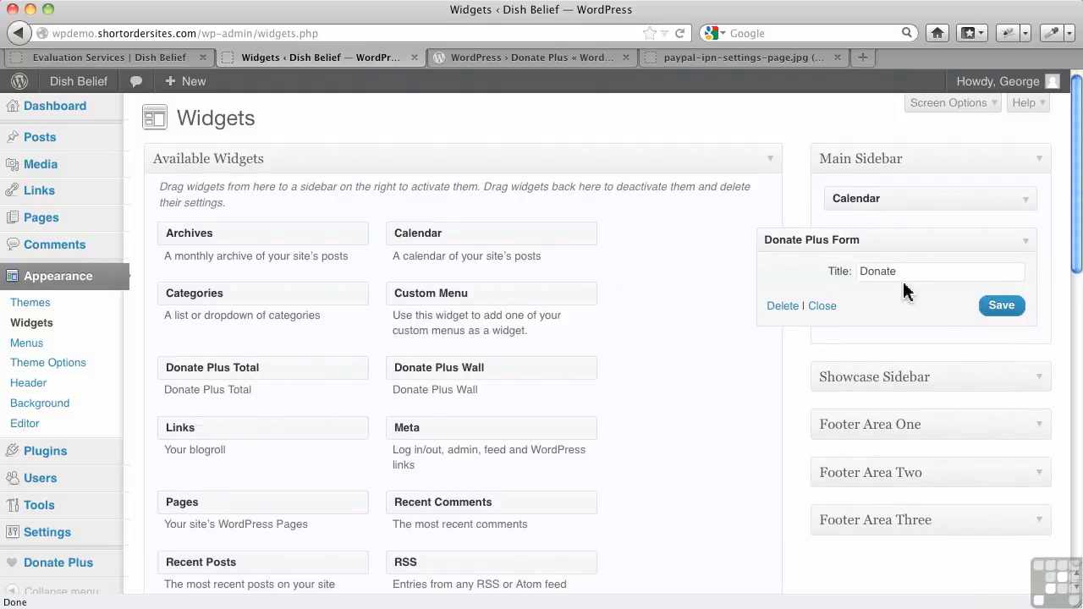
{"action": "left_click", "coordinate": [1014, 310]}
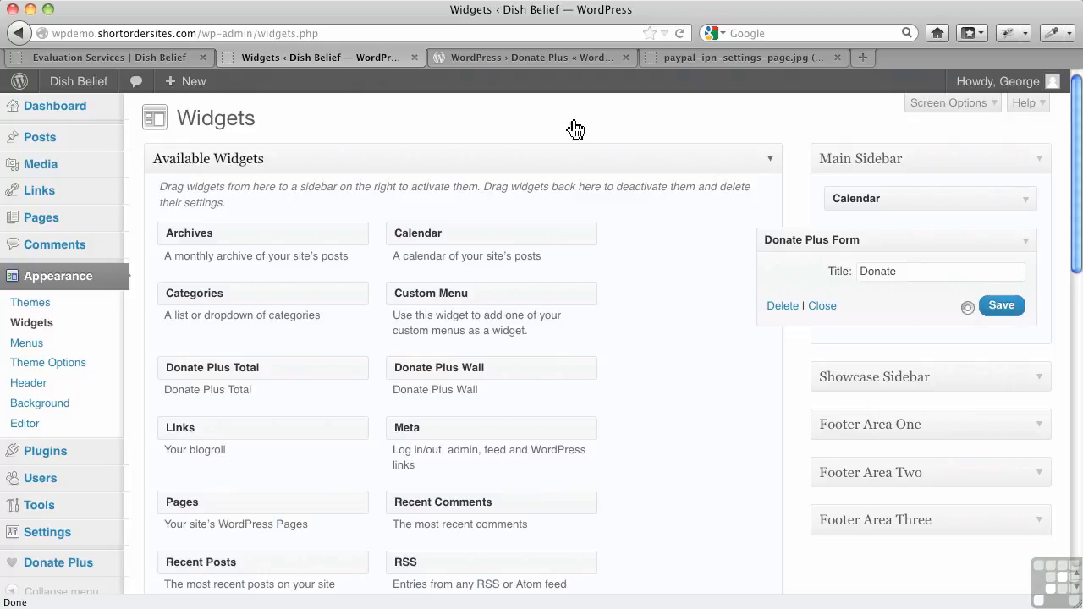
Open the live site's home page and look over the Donate form in the sidebar beneath the calendar
{"action": "left_click", "coordinate": [157, 59]}
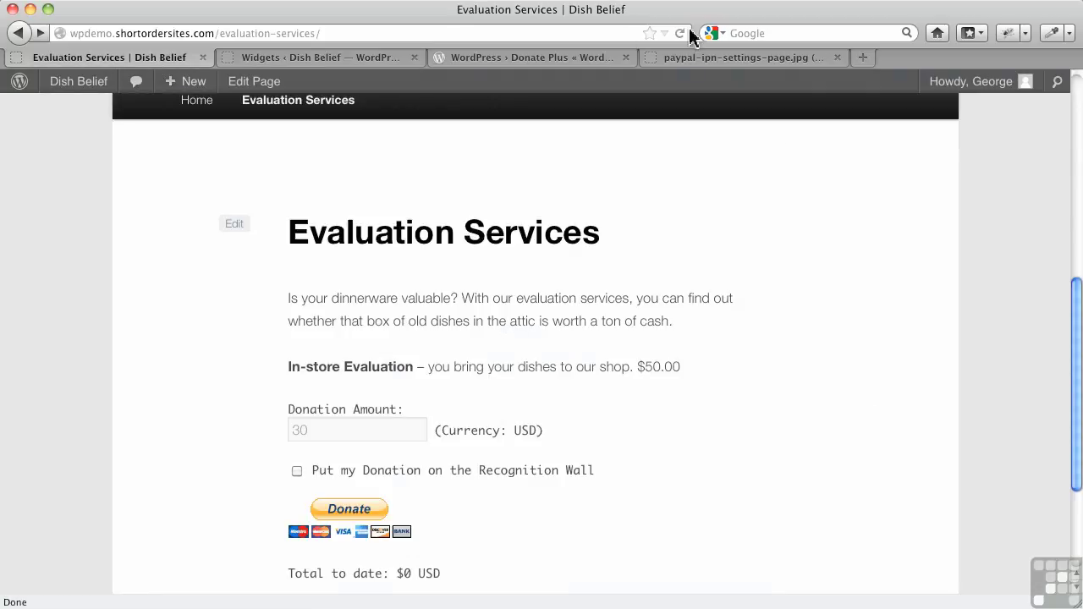
{"action": "left_click", "coordinate": [203, 109]}
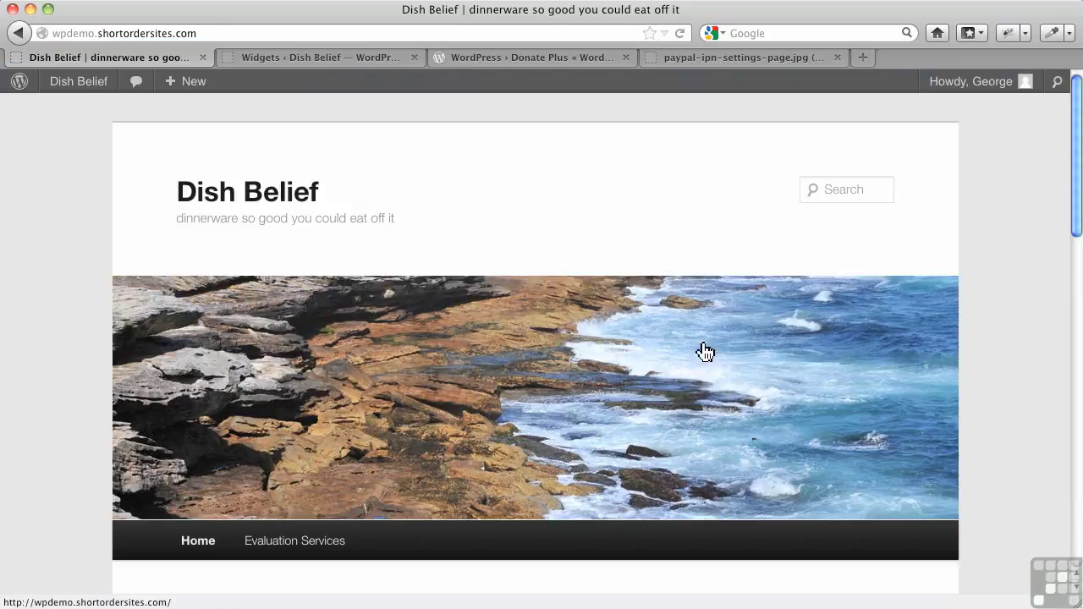
{"action": "scroll", "coordinate": [844, 490], "scroll_direction": "down", "scroll_amount": 10}
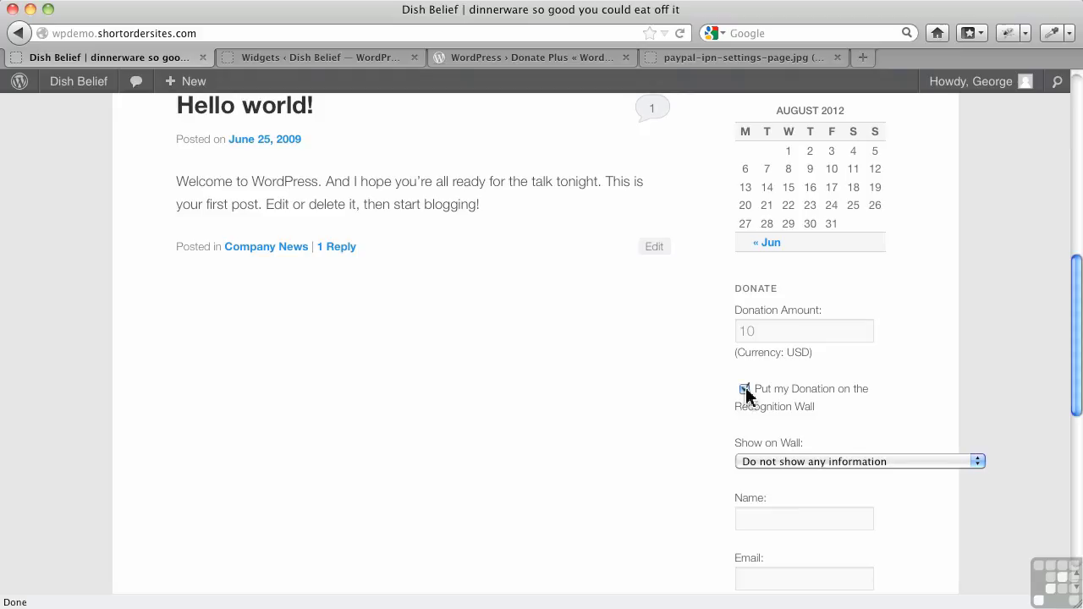
{"action": "scroll", "coordinate": [770, 390], "scroll_direction": "down", "scroll_amount": 4}
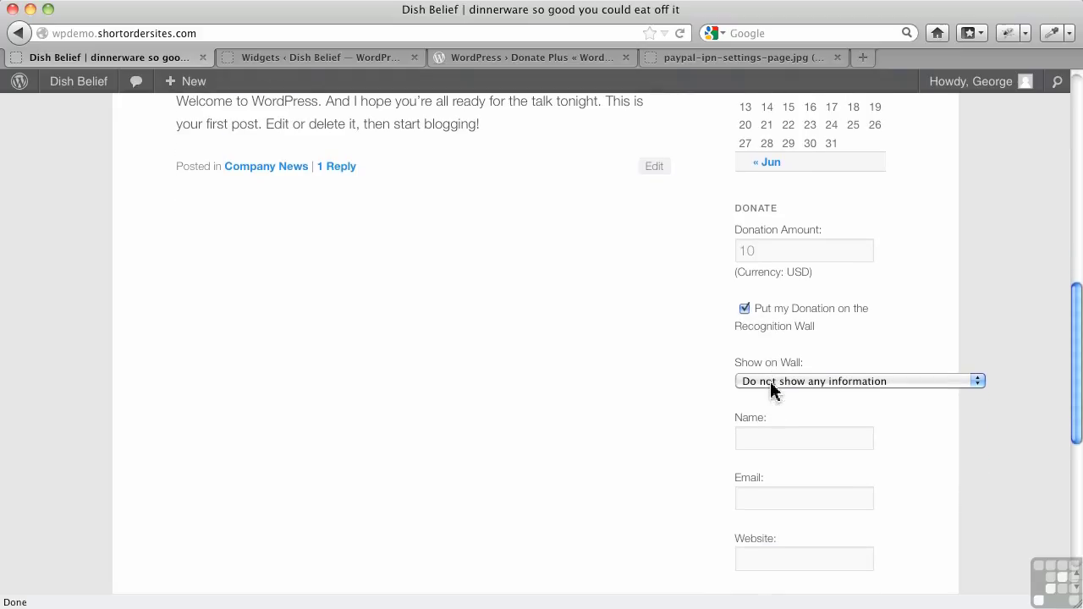
{"action": "scroll", "coordinate": [772, 393], "scroll_direction": "down", "scroll_amount": 4}
{"action": "scroll", "coordinate": [770, 388], "scroll_direction": "up", "scroll_amount": 12}
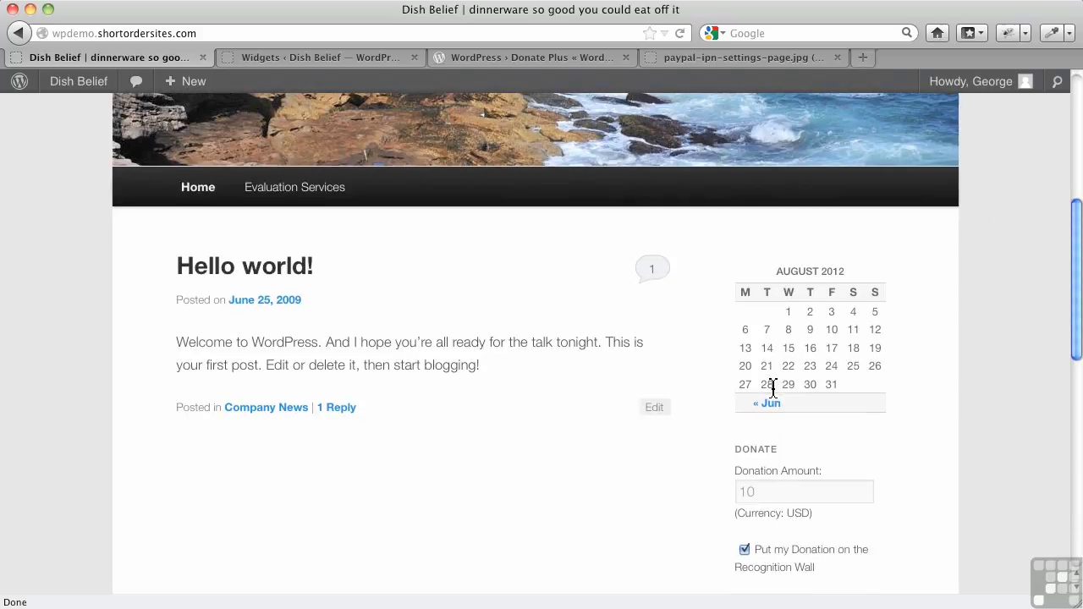
Test the Recognition Wall option in the sidebar donation form and check the donor fields beneath it
{"action": "scroll", "coordinate": [768, 457], "scroll_direction": "down", "scroll_amount": 2}
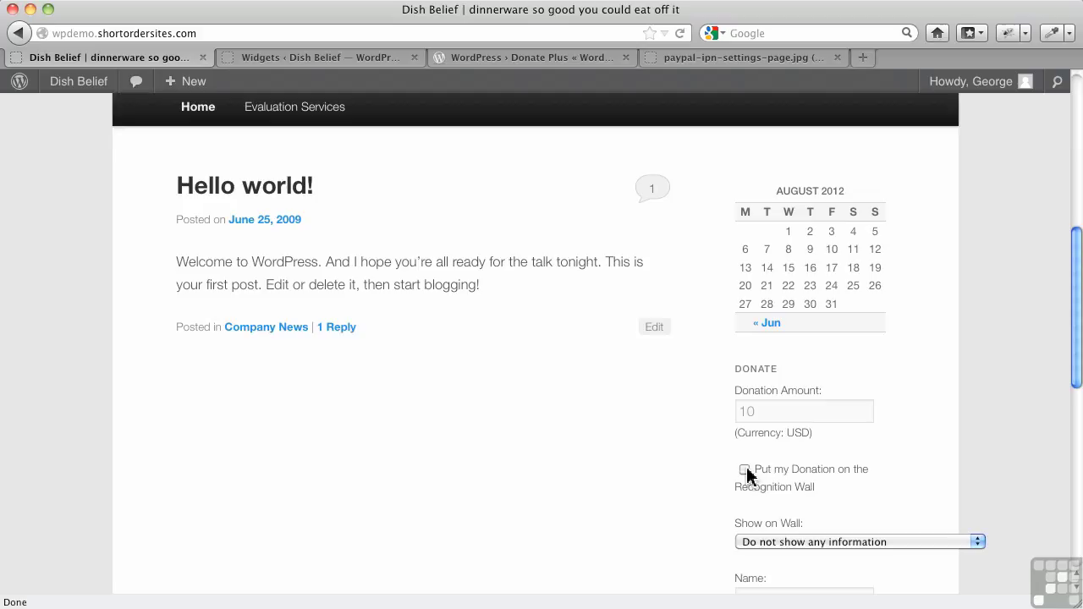
{"action": "scroll", "coordinate": [752, 470], "scroll_direction": "down", "scroll_amount": 7}
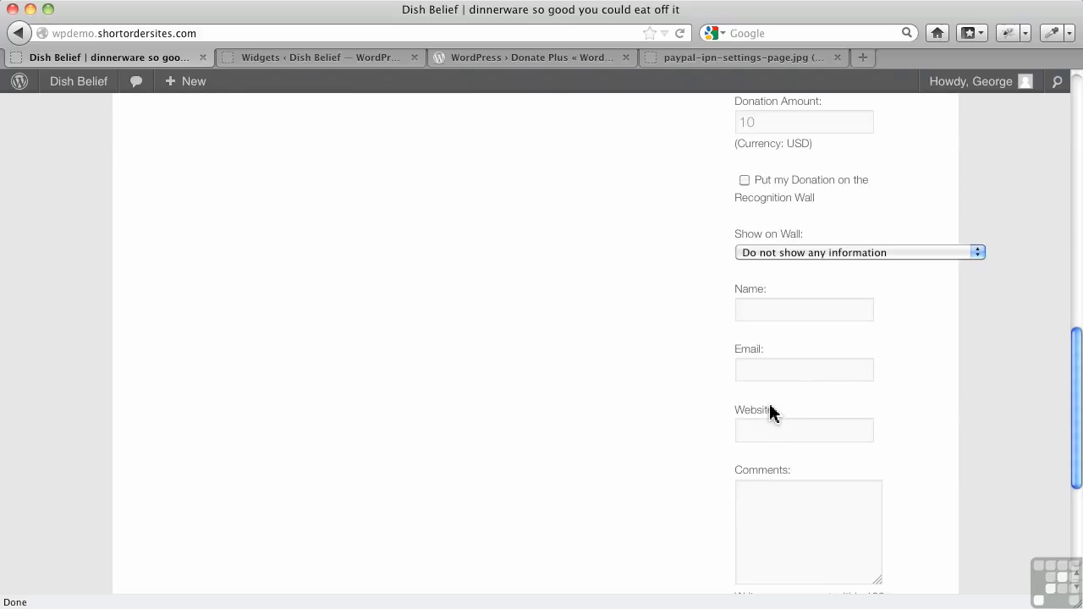
{"action": "scroll", "coordinate": [770, 412], "scroll_direction": "up", "scroll_amount": 3}
{"action": "scroll", "coordinate": [770, 412], "scroll_direction": "up", "scroll_amount": 1}
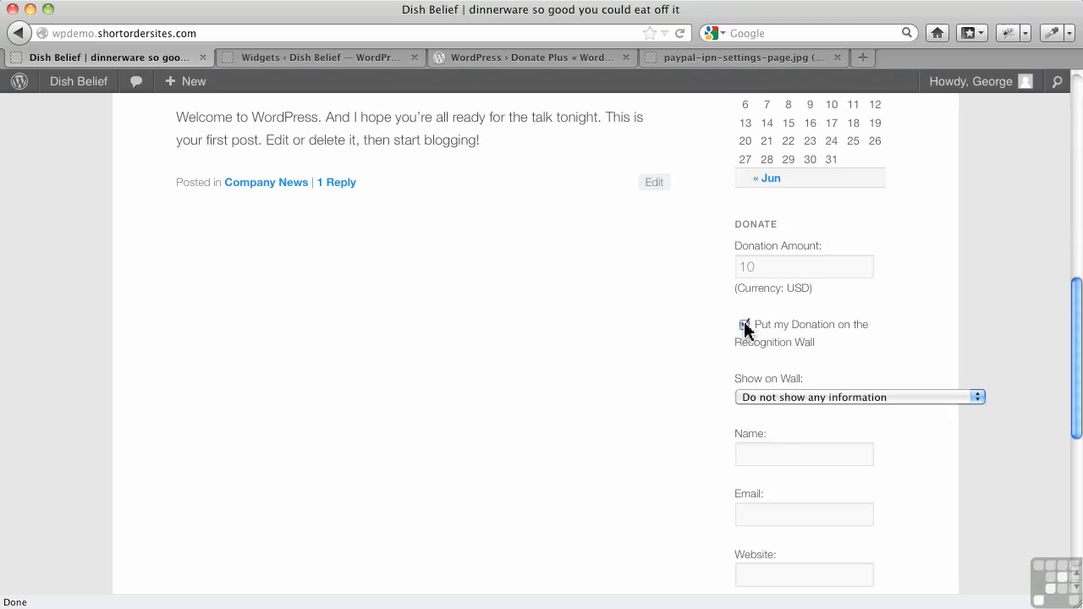
Return to the Evaluation Services page and switch its form's Recognition Wall option on and off to compare the fields
{"action": "left_click", "coordinate": [19, 33]}
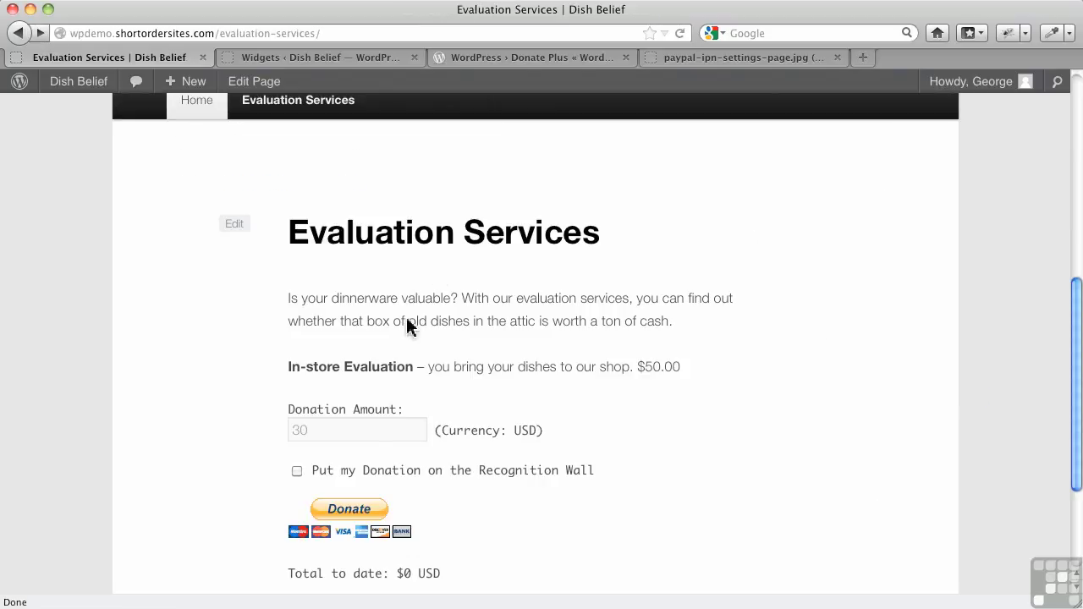
{"action": "left_click", "coordinate": [297, 471]}
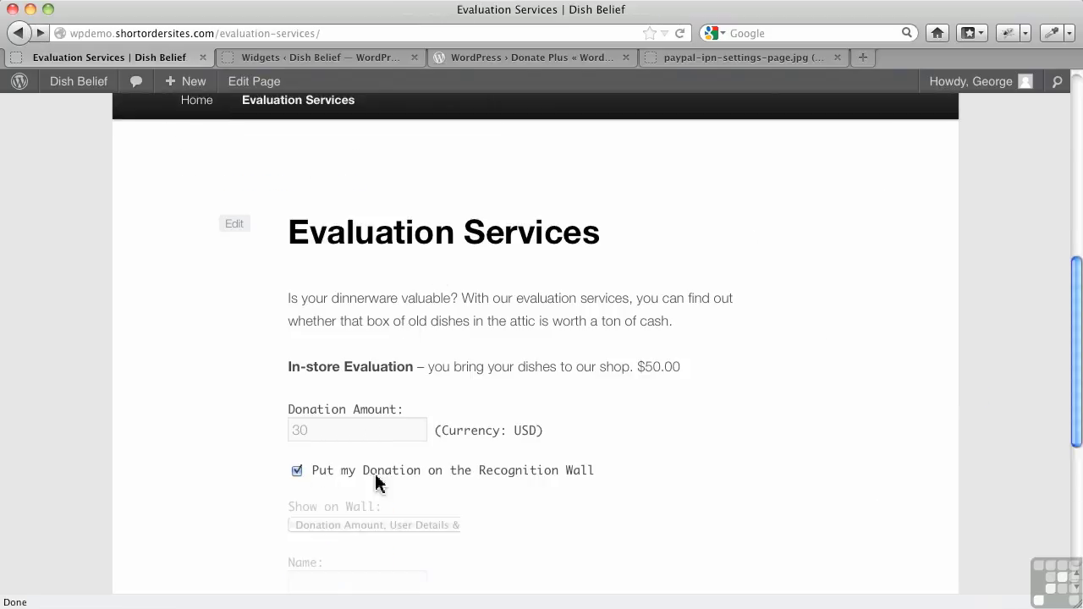
{"action": "scroll", "coordinate": [398, 483], "scroll_direction": "down", "scroll_amount": 5}
{"action": "scroll", "coordinate": [279, 273], "scroll_direction": "up", "scroll_amount": 1}
{"action": "left_click", "coordinate": [295, 197]}
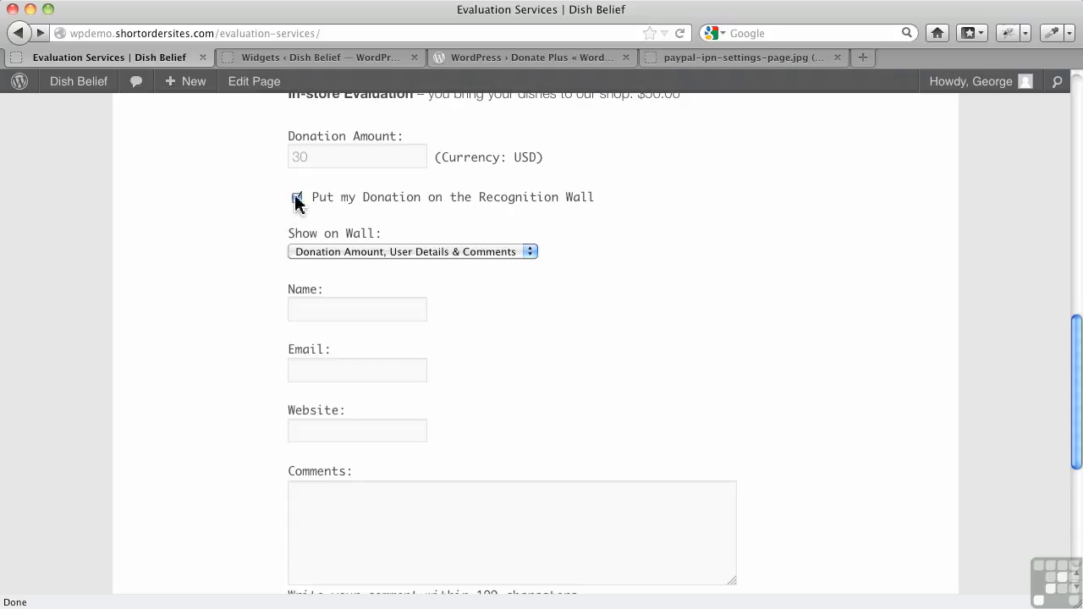
Go forward to the home page and review the sidebar form down to its PayPal Donate button
{"action": "left_click", "coordinate": [43, 32]}
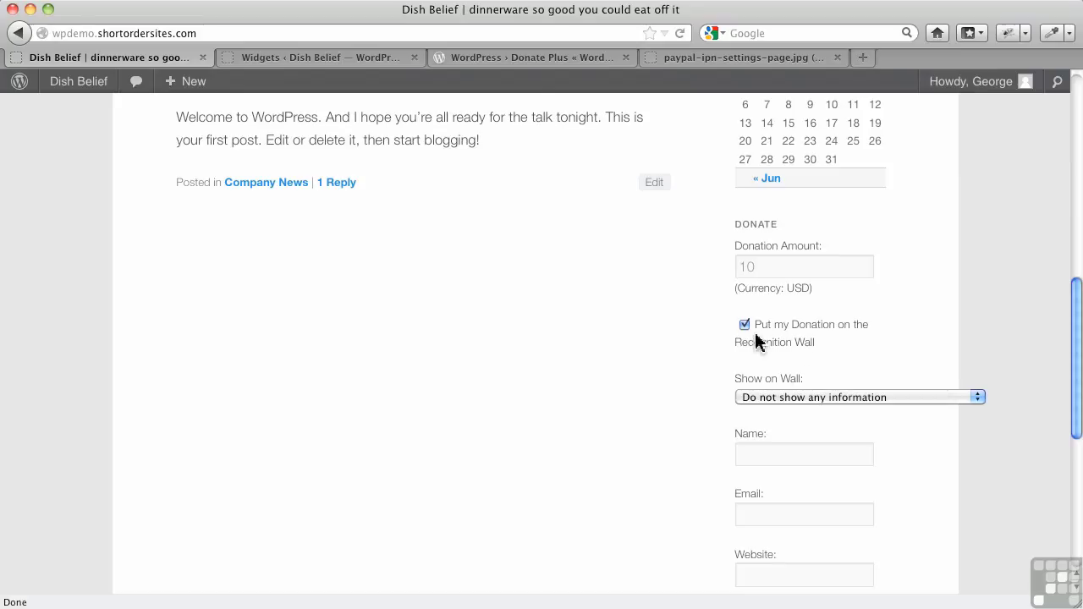
{"action": "scroll", "coordinate": [757, 389], "scroll_direction": "down", "scroll_amount": 4}
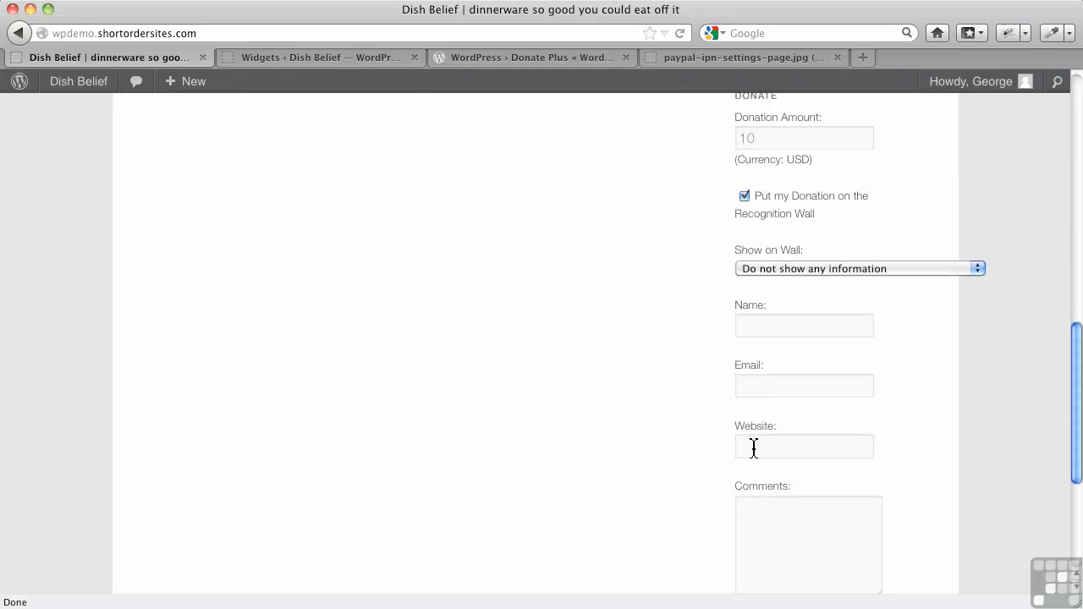
{"action": "scroll", "coordinate": [670, 432], "scroll_direction": "down", "scroll_amount": 3}
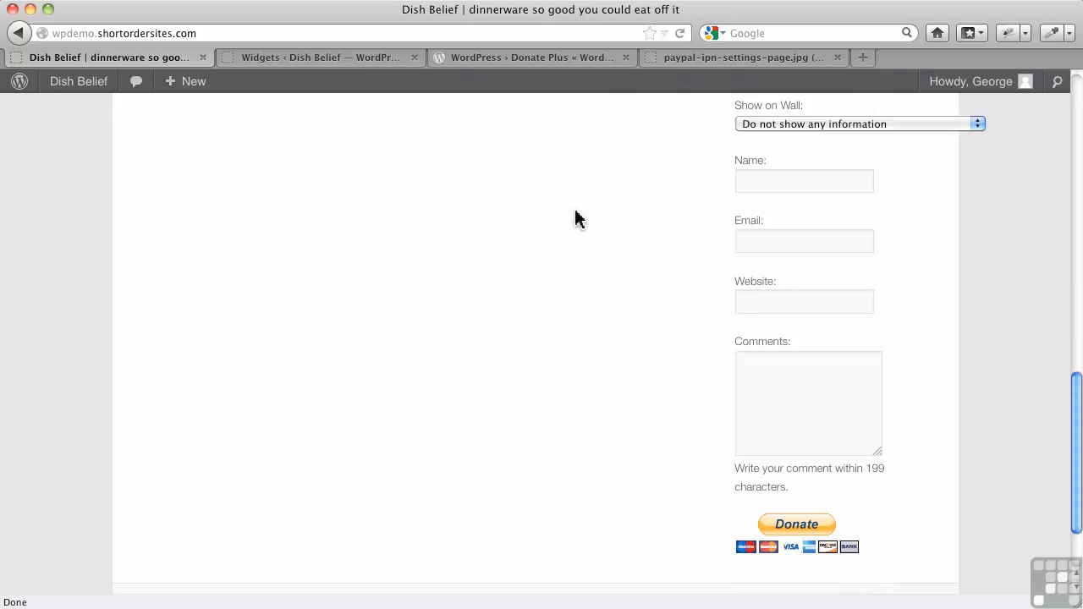
Open the Donate Plus settings in the admin area and review the thank-you options, shortcodes and Instant Payment Notification URL
{"action": "left_click", "coordinate": [286, 58]}
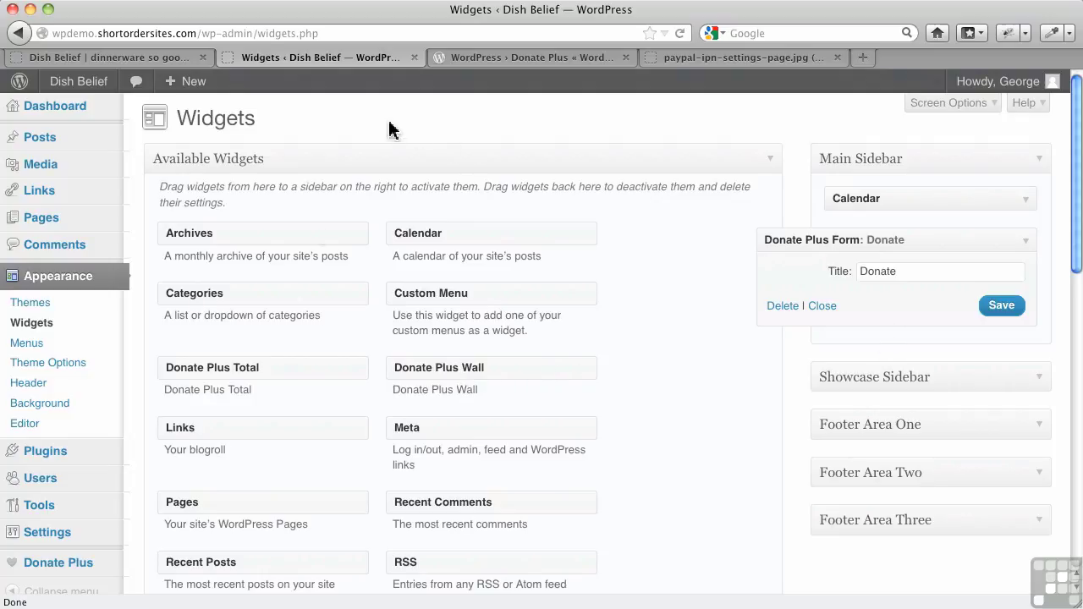
{"action": "mouse_move", "coordinate": [85, 572]}
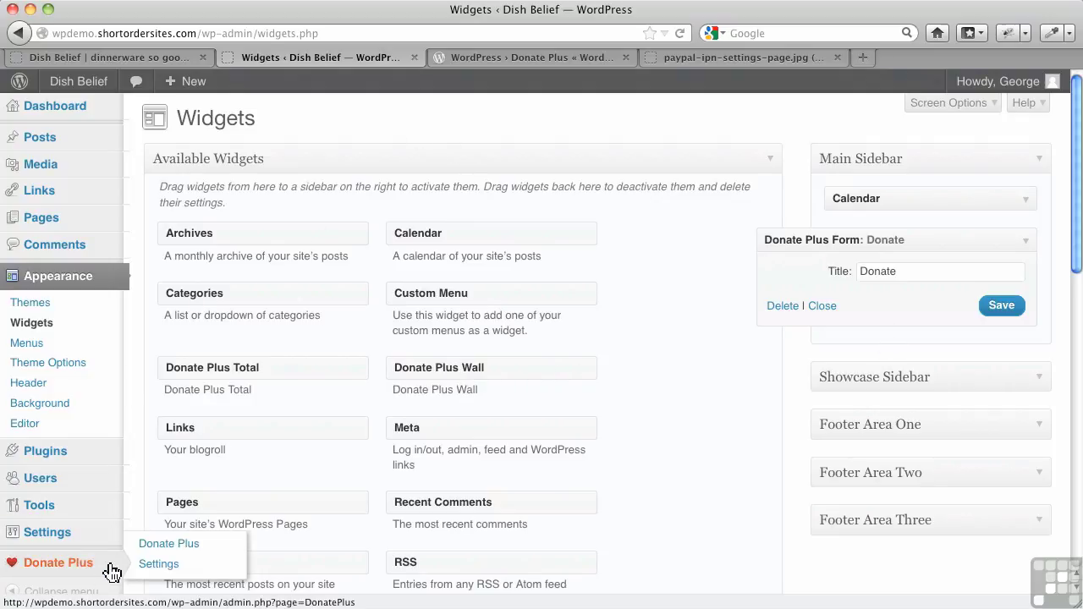
{"action": "left_click", "coordinate": [154, 575]}
{"action": "scroll", "coordinate": [338, 452], "scroll_direction": "down", "scroll_amount": 15}
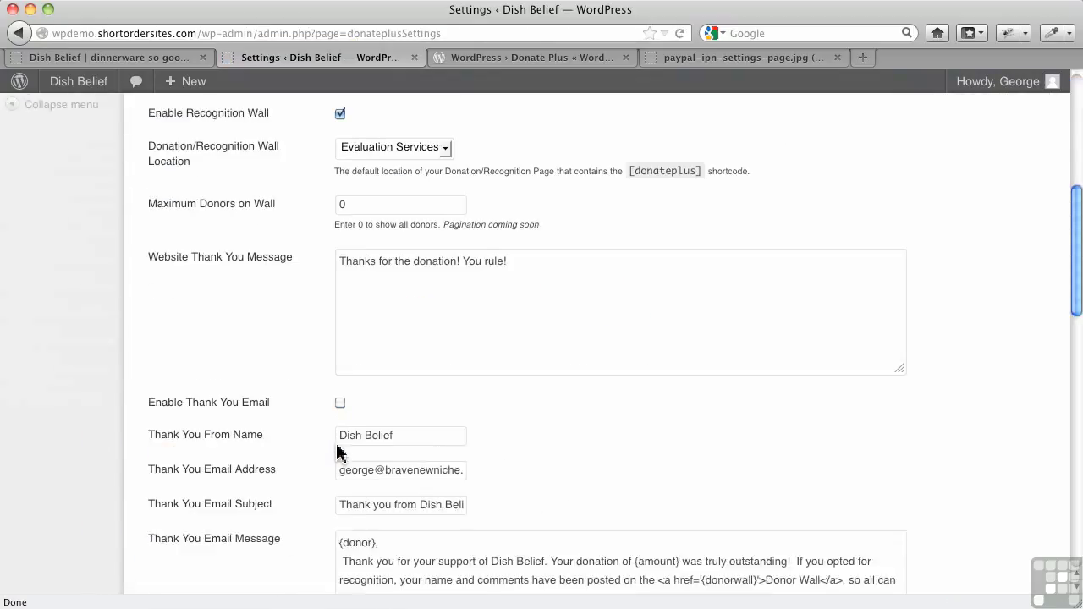
{"action": "scroll", "coordinate": [373, 446], "scroll_direction": "down", "scroll_amount": 3}
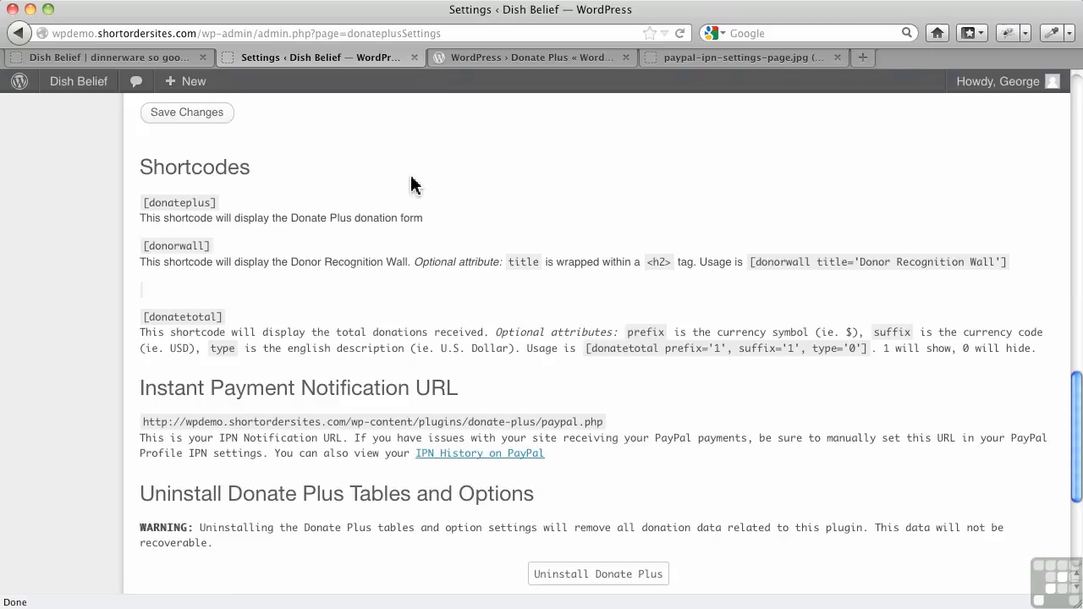
Switch to the Donate Plus page in the WordPress plugin directory and check its version, compatibility and rating details
{"action": "left_click", "coordinate": [467, 66]}
{"action": "scroll", "coordinate": [742, 292], "scroll_direction": "up", "scroll_amount": 10}
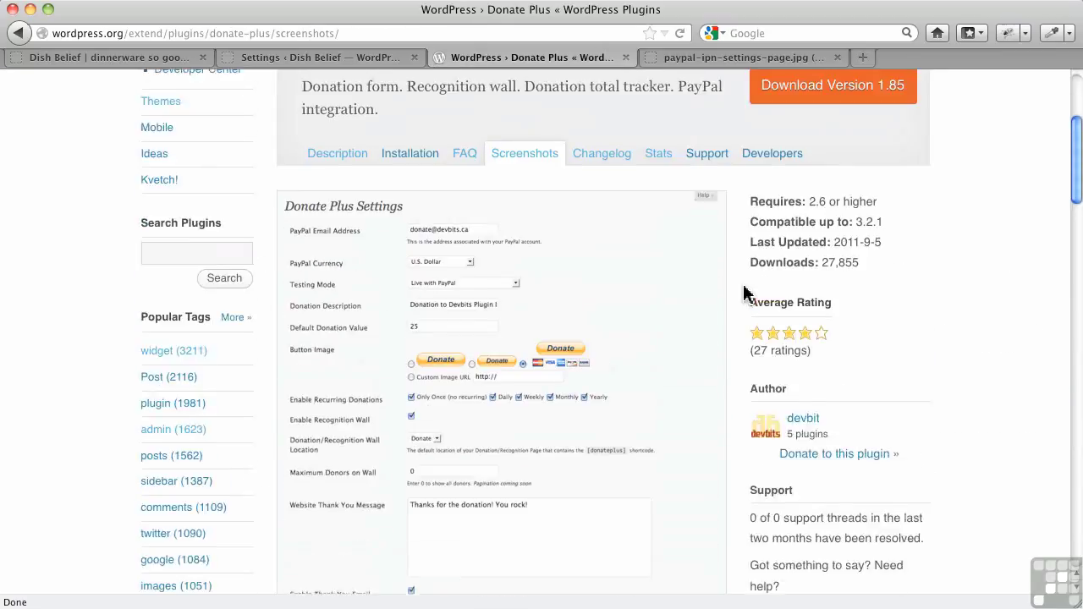
{"action": "scroll", "coordinate": [742, 292], "scroll_direction": "up", "scroll_amount": 3}
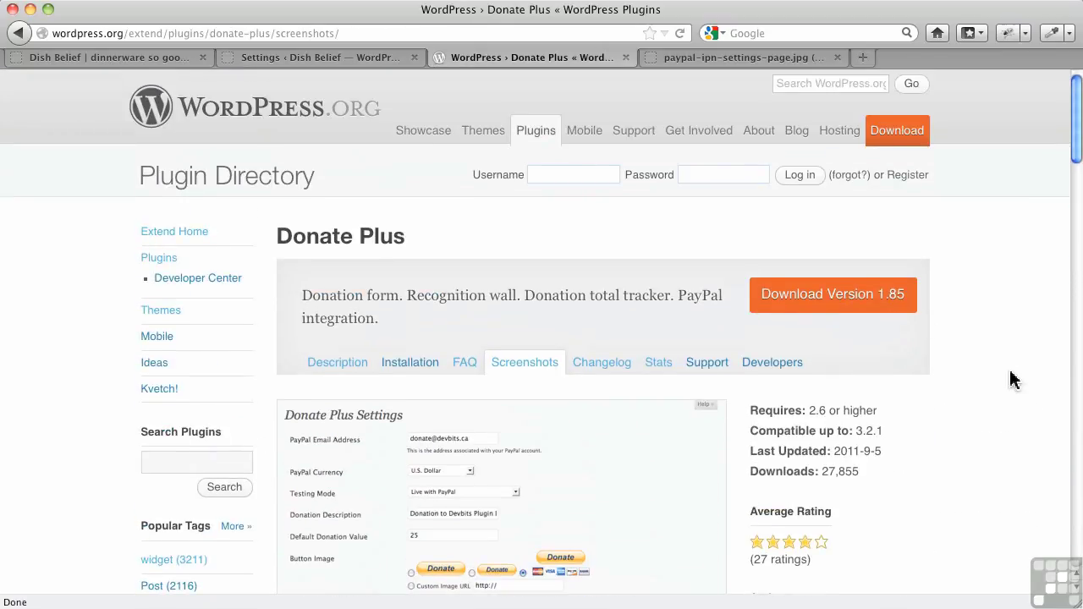